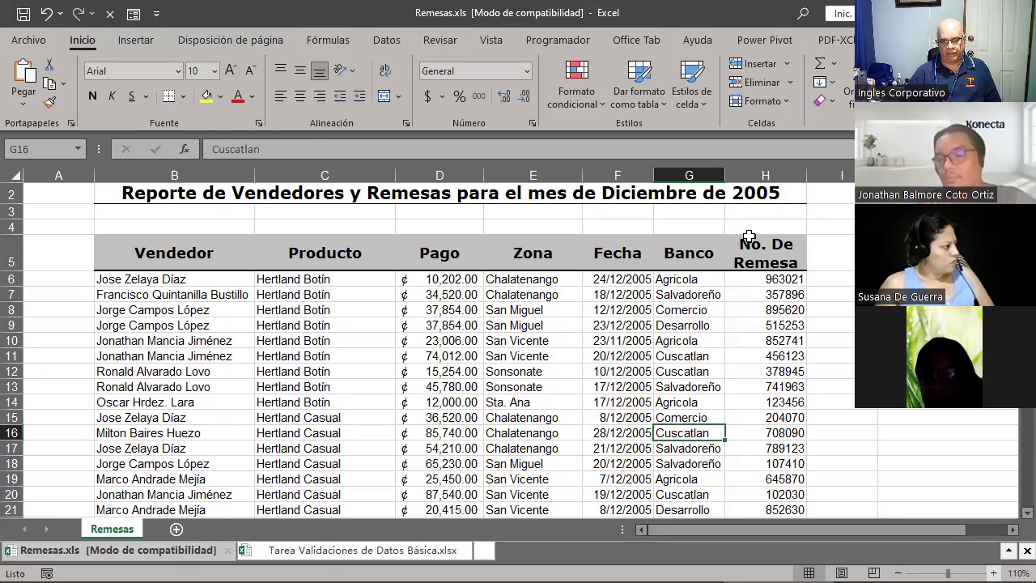
Clear all the dates in the Fecha column, from F6 through F43
left_click(573, 413)
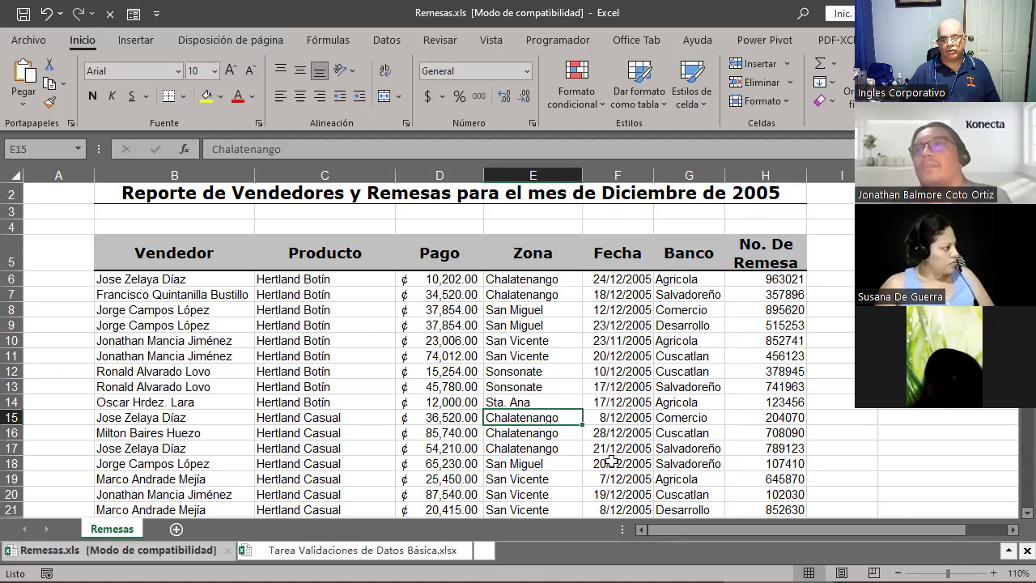
left_click_drag(617, 279, 613, 463)
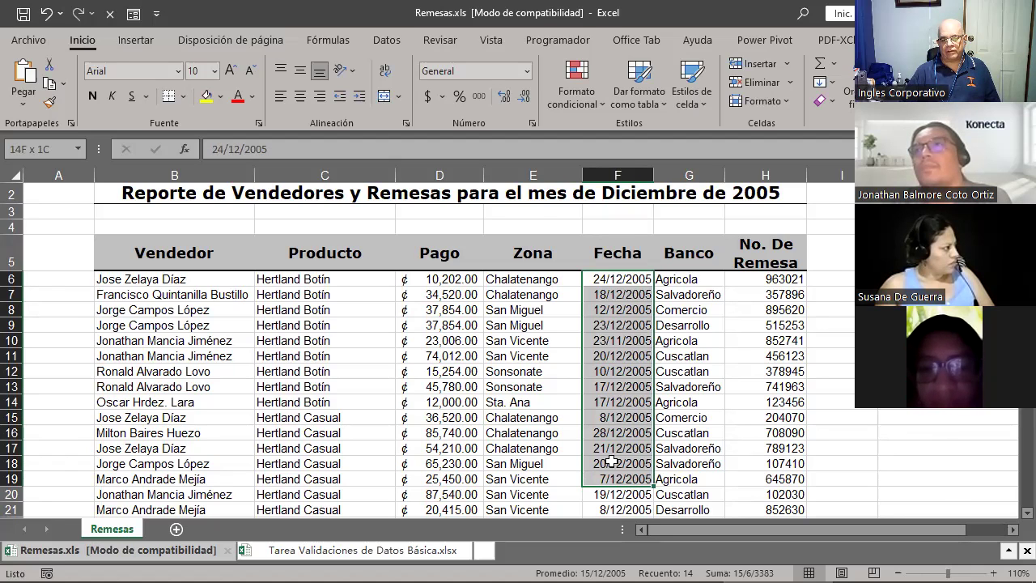
left_click_drag(613, 462, 612, 461)
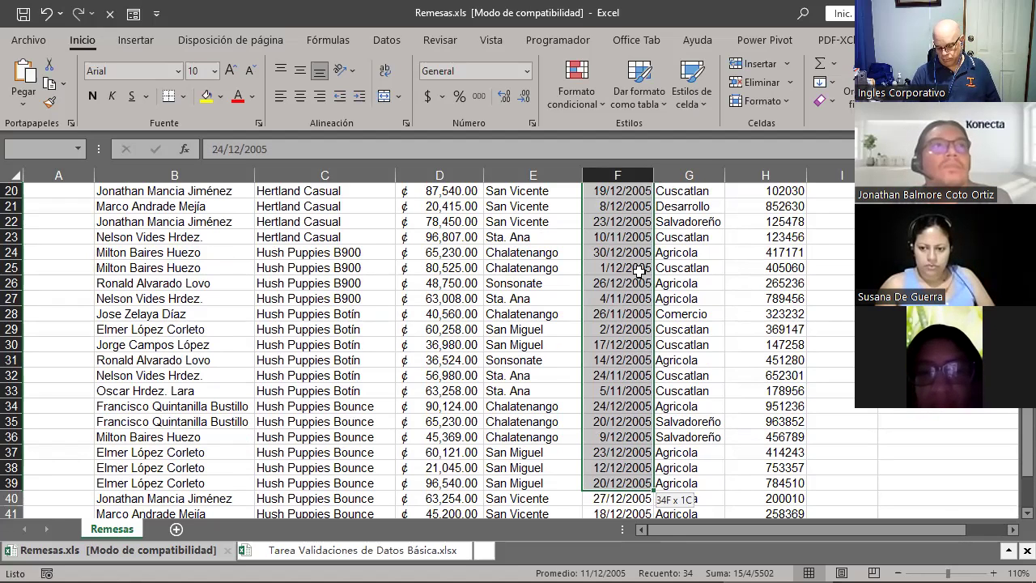
key("Delete")
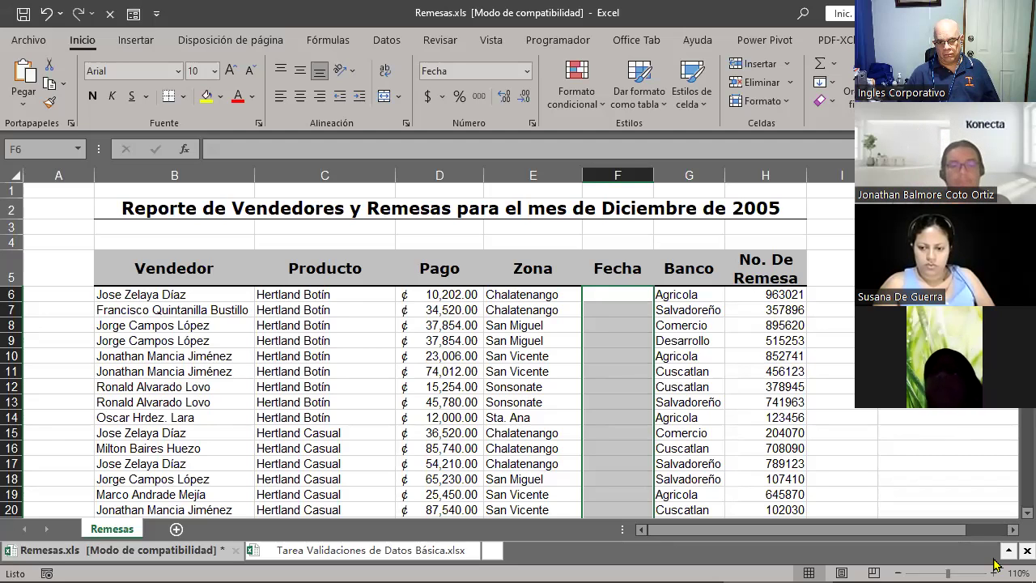
scroll(761, 411, "up", 1, "ctrl")
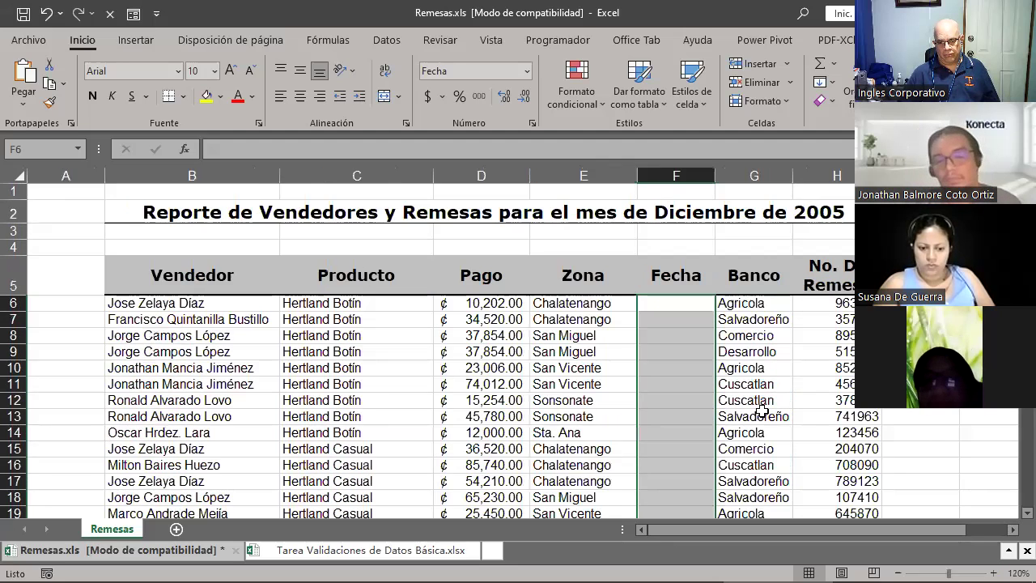
scroll(762, 411, "down", 6)
scroll(761, 411, "down", 4)
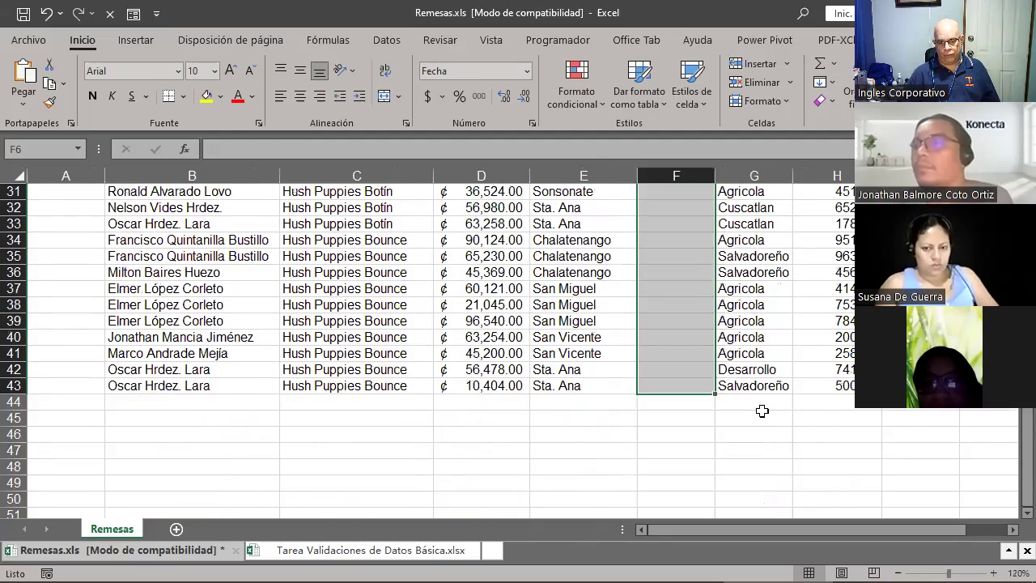
scroll(761, 411, "up", 10)
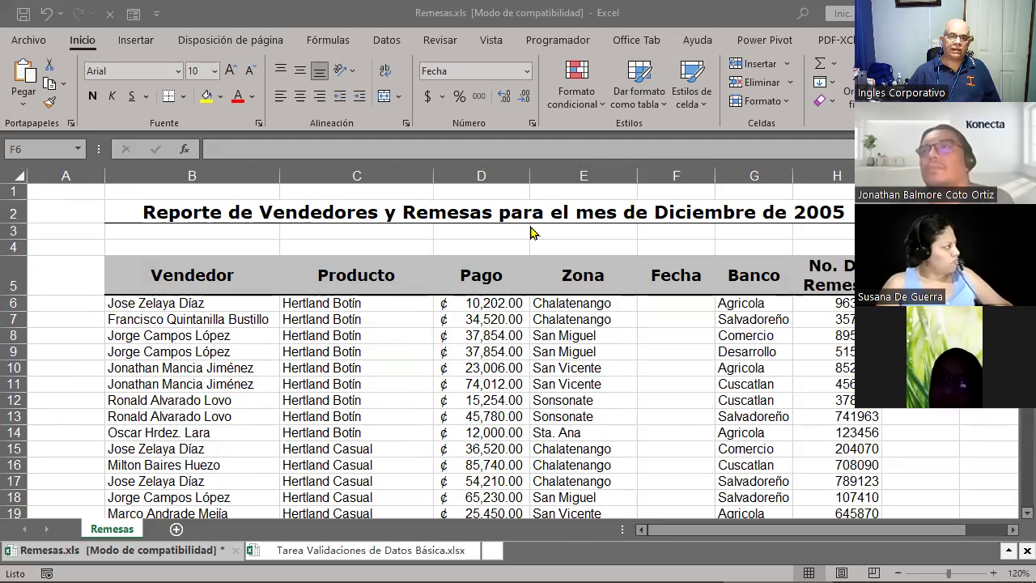
Open data validation for the emptied Fecha cells and review its input message and error message settings
left_click(387, 41)
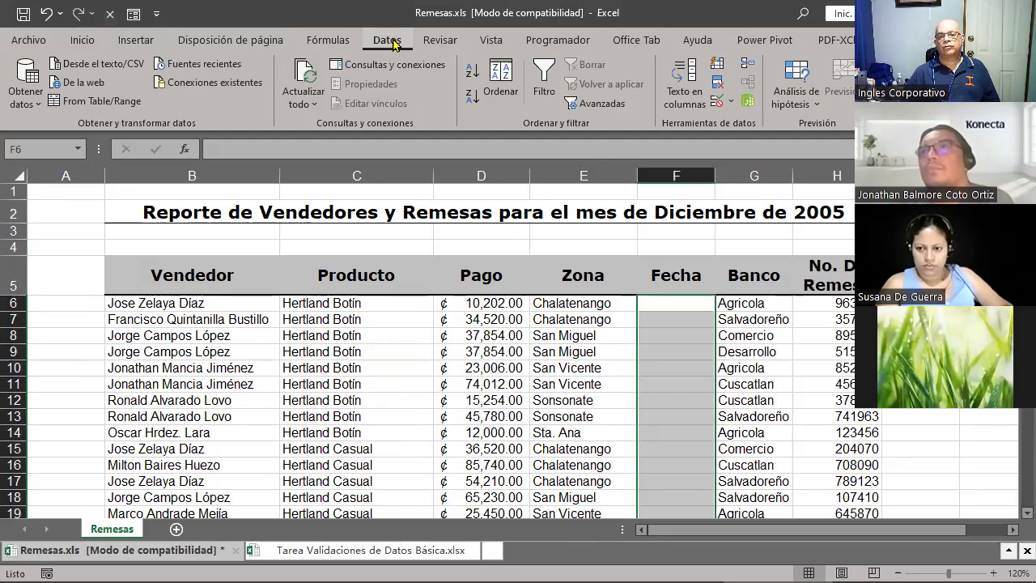
left_click(731, 101)
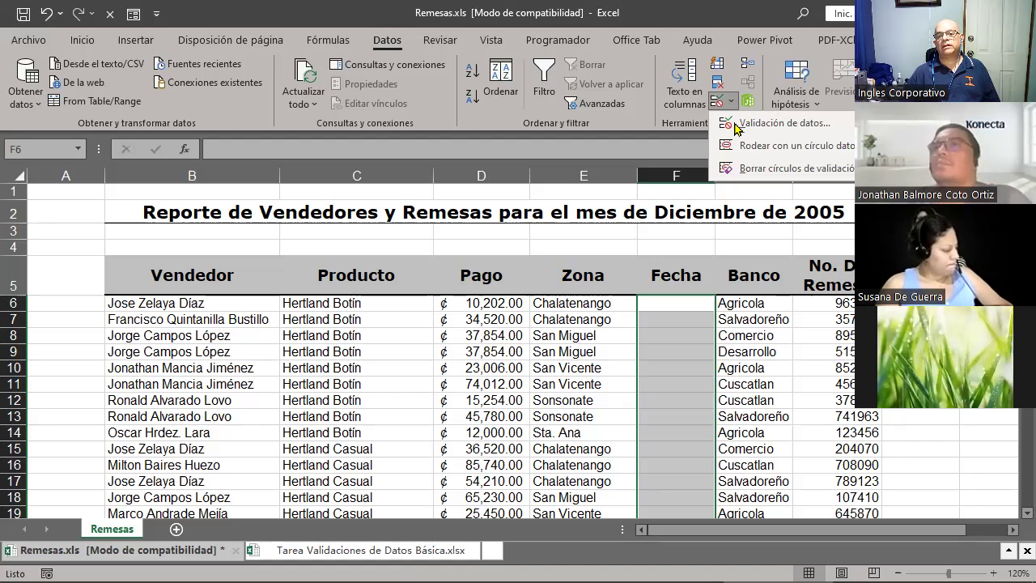
key("Escape")
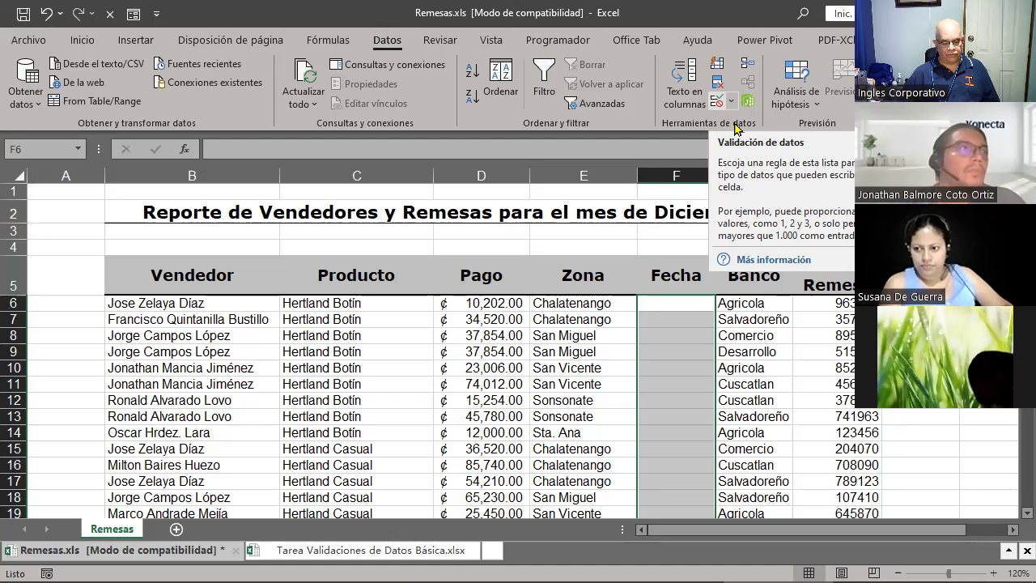
left_click(735, 125)
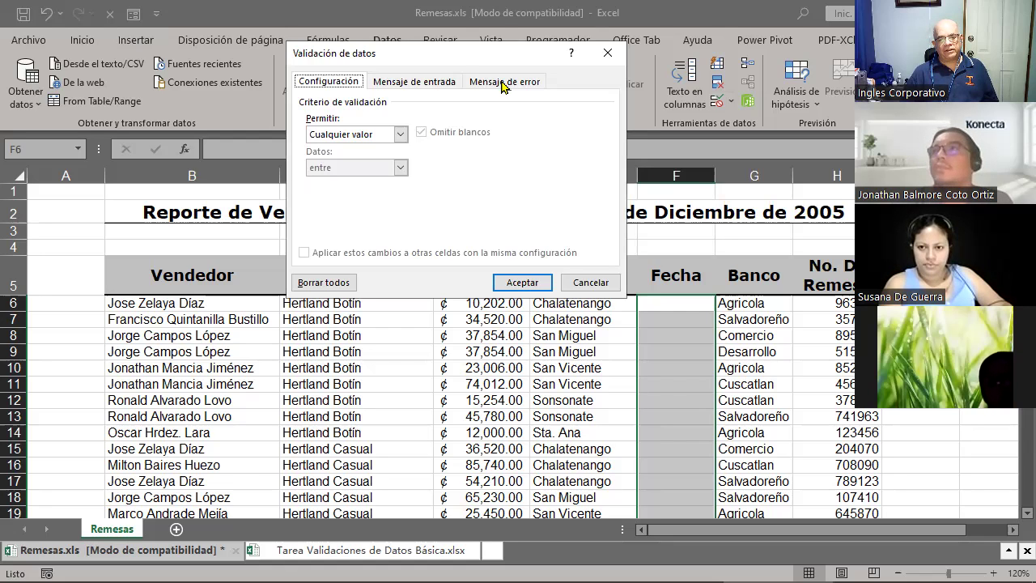
key("ctrl+Tab")
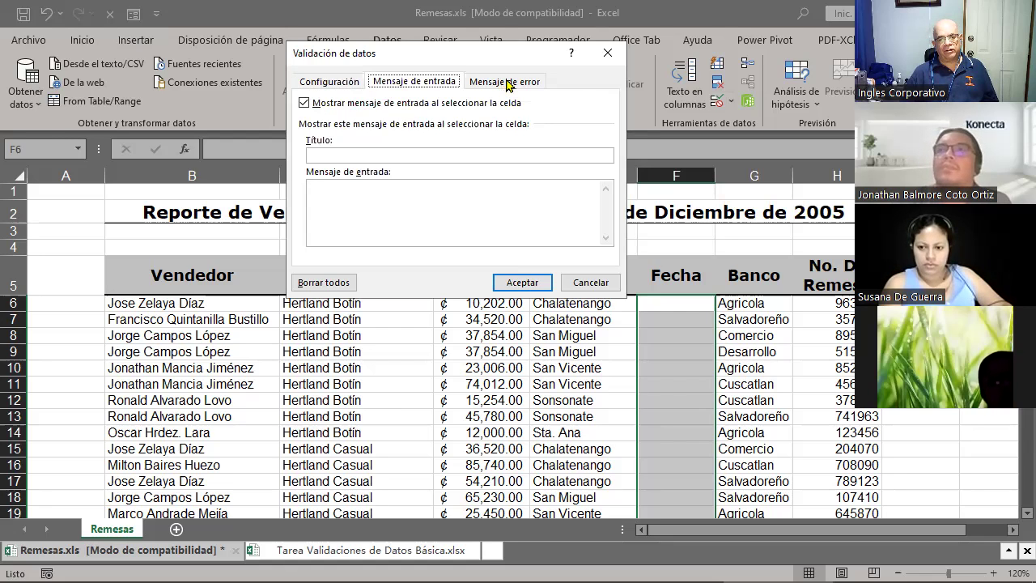
left_click(508, 84)
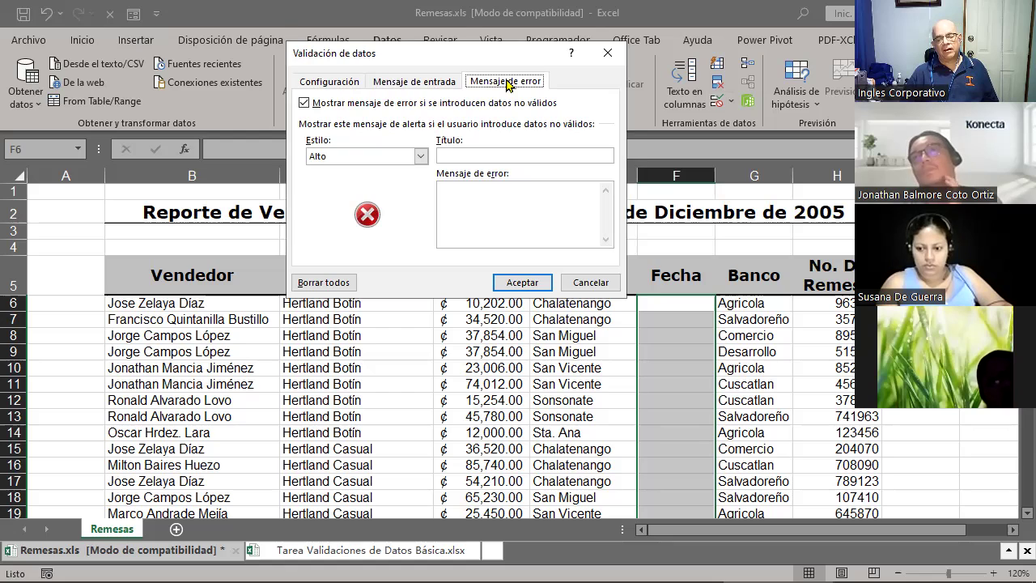
left_click(326, 79)
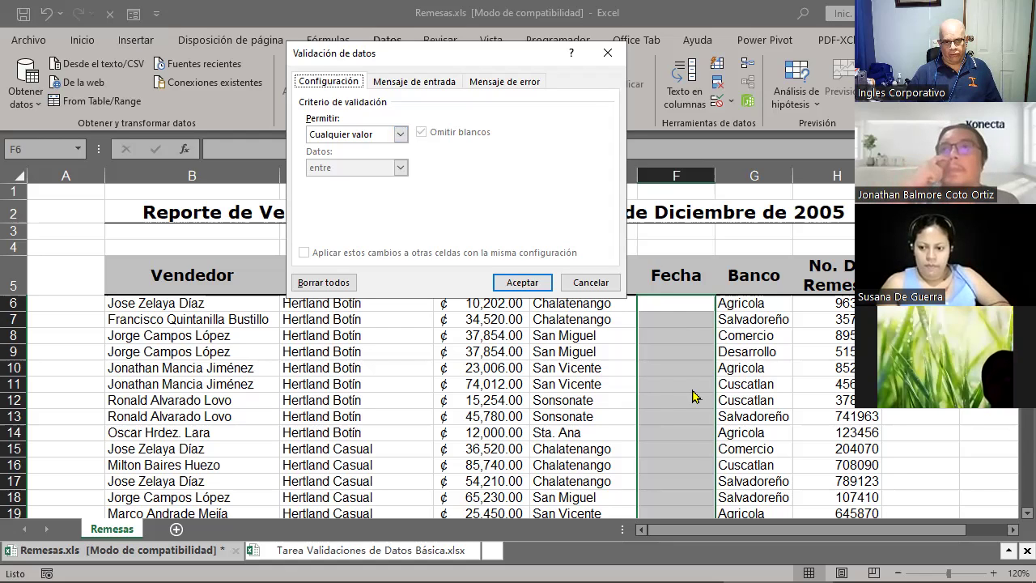
Set the validation criterion for the Fecha cells to allow only values of type Fecha
left_click(405, 139)
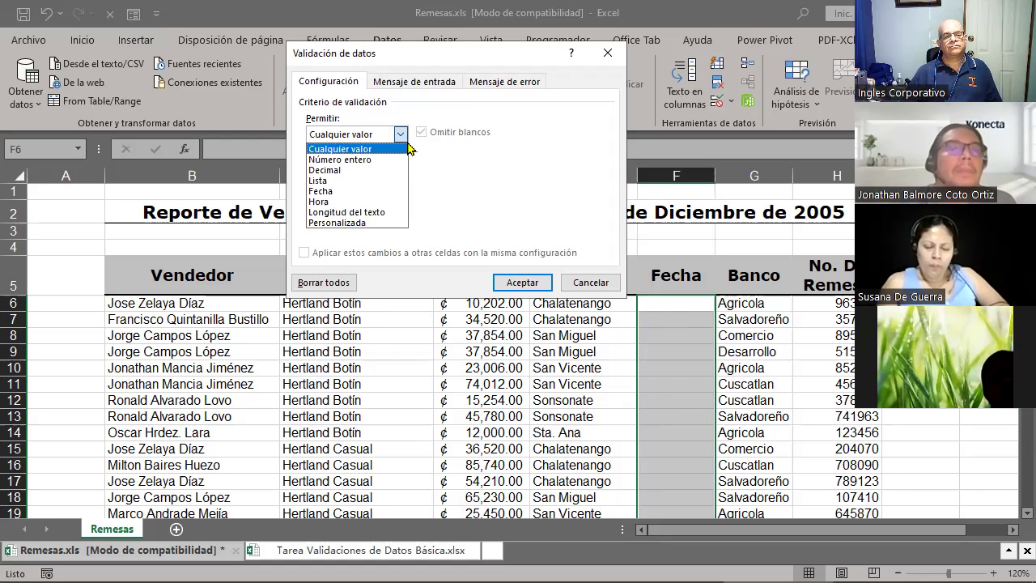
key("Down")
key("Down")
key("Down")
key("Down")
key("Return")
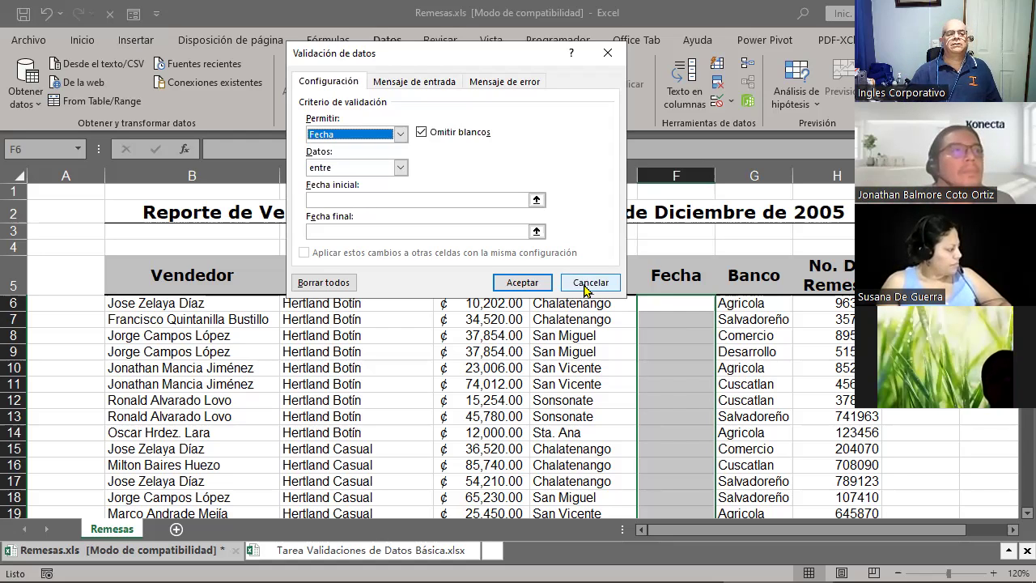
Examine the comparison operators available for the date rule, keeping "entre" as the condition
left_click(333, 166)
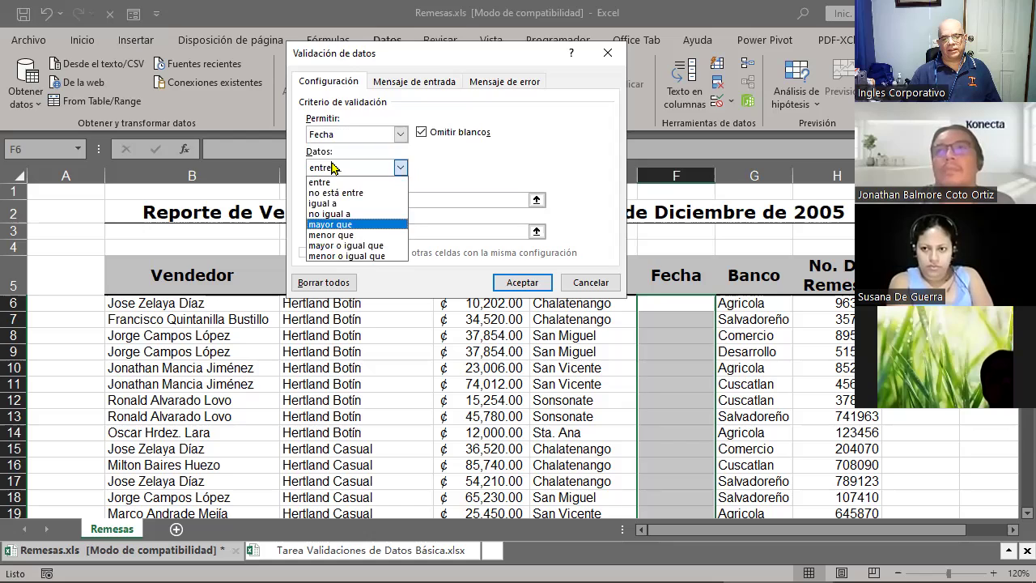
key("Up")
key("Up")
key("Up")
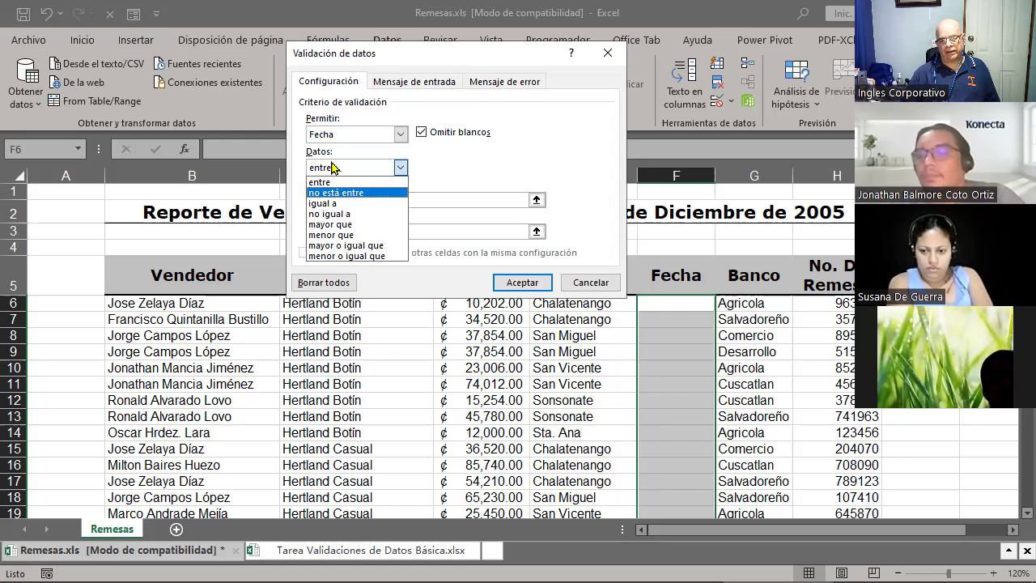
key("Up")
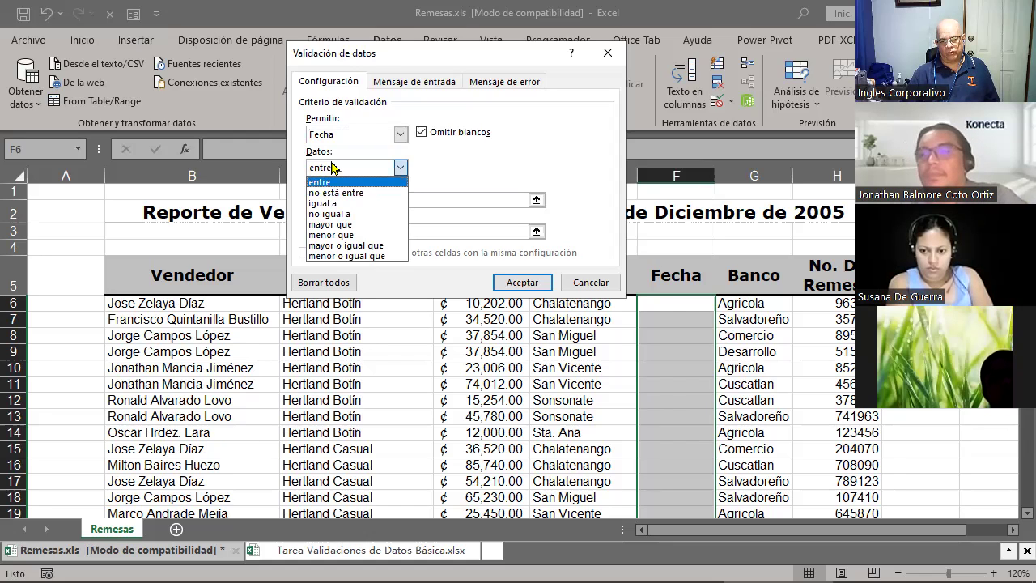
key("Down")
key("Down")
key("Down")
key("Down")
key("Down")
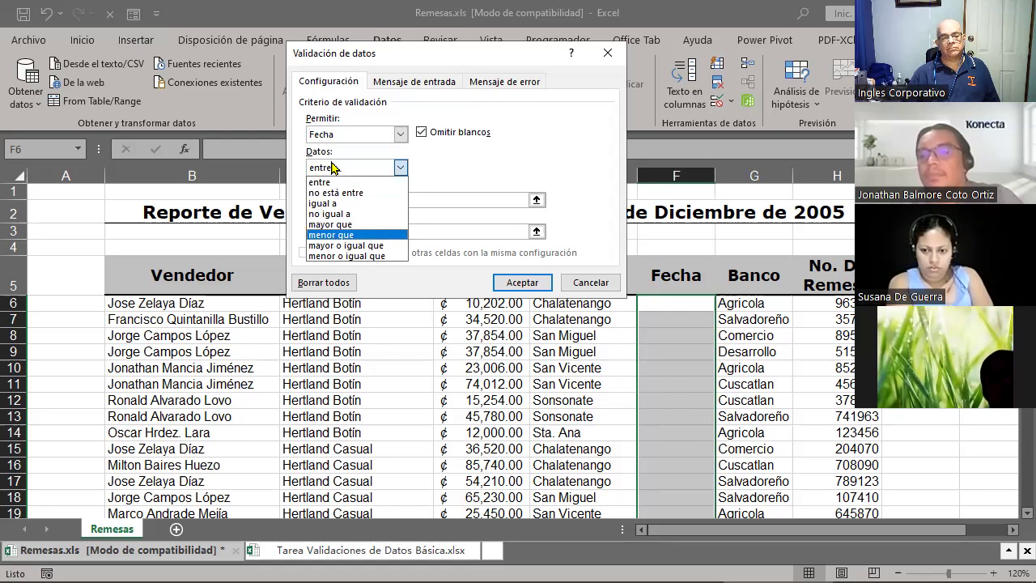
key("Up")
key("Up")
key("Up")
key("Up")
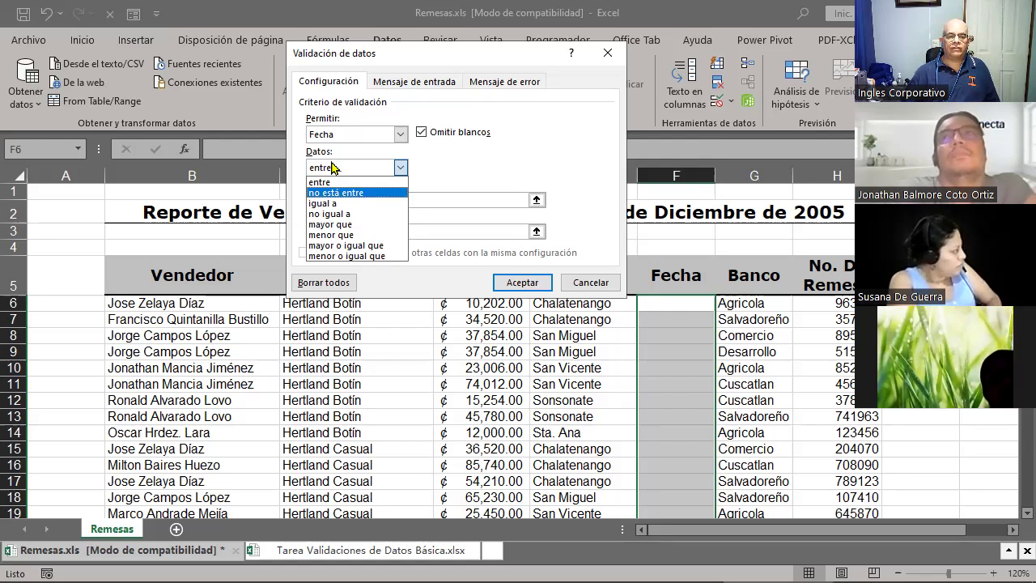
left_click(655, 249)
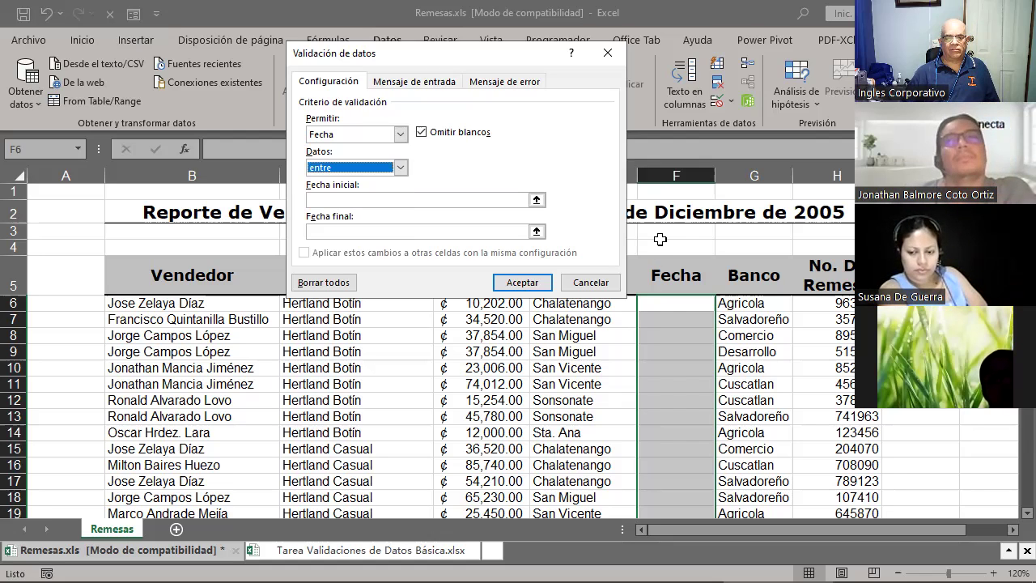
Limit the allowed dates to a range with initial date 01/06/2023 and final date 30/06/2023
key("Tab")
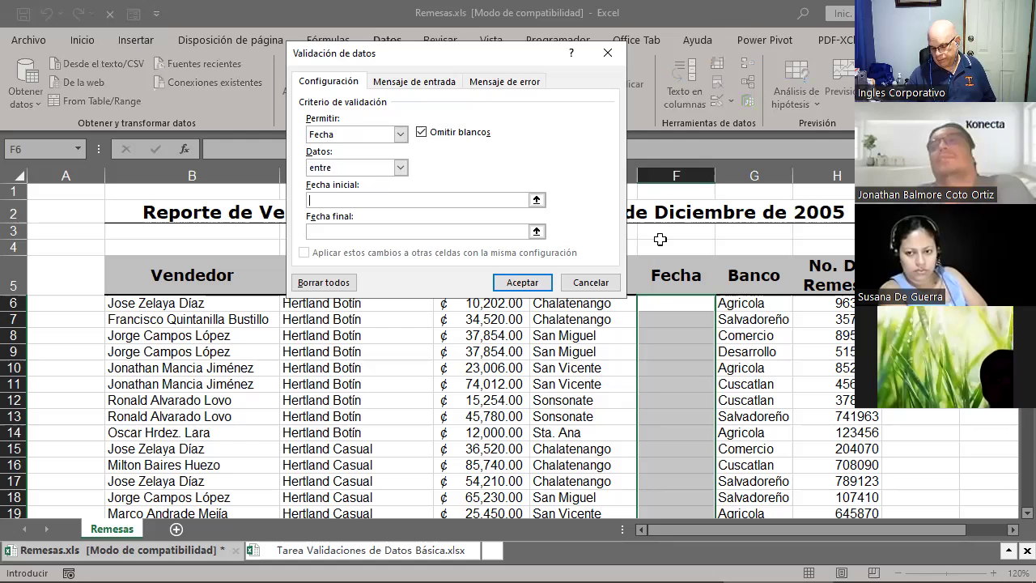
type("01/0")
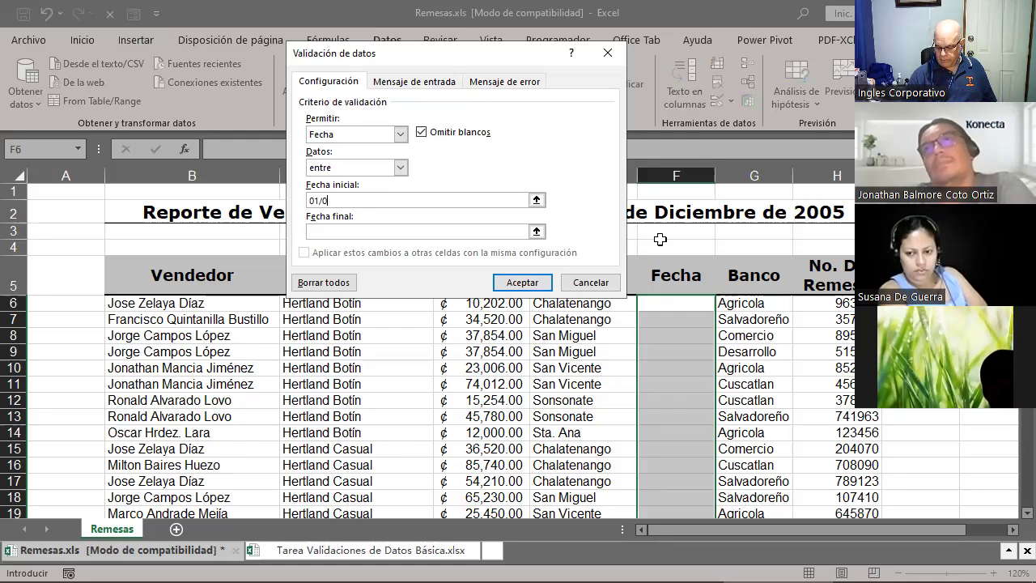
type("6/")
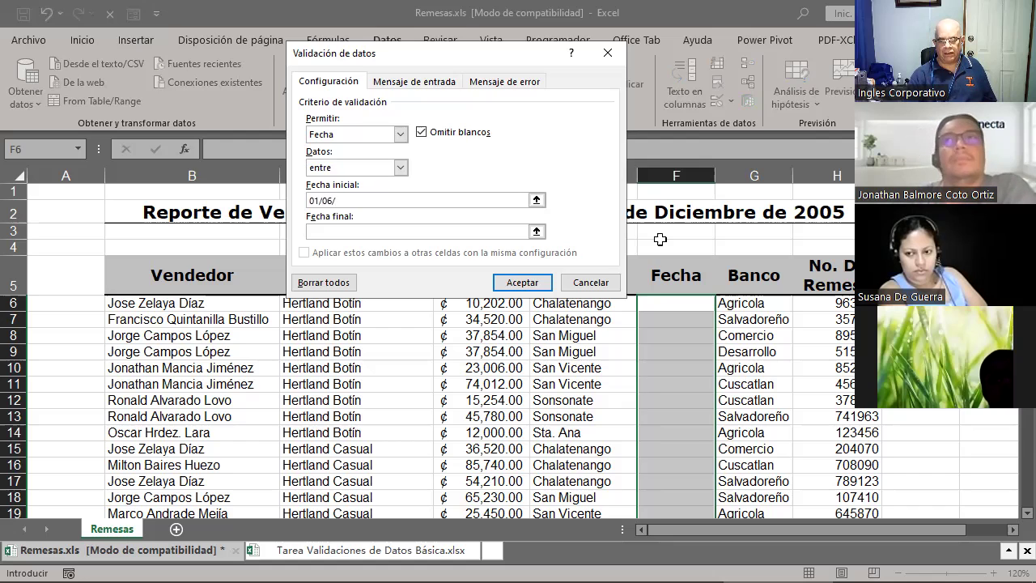
type("2023")
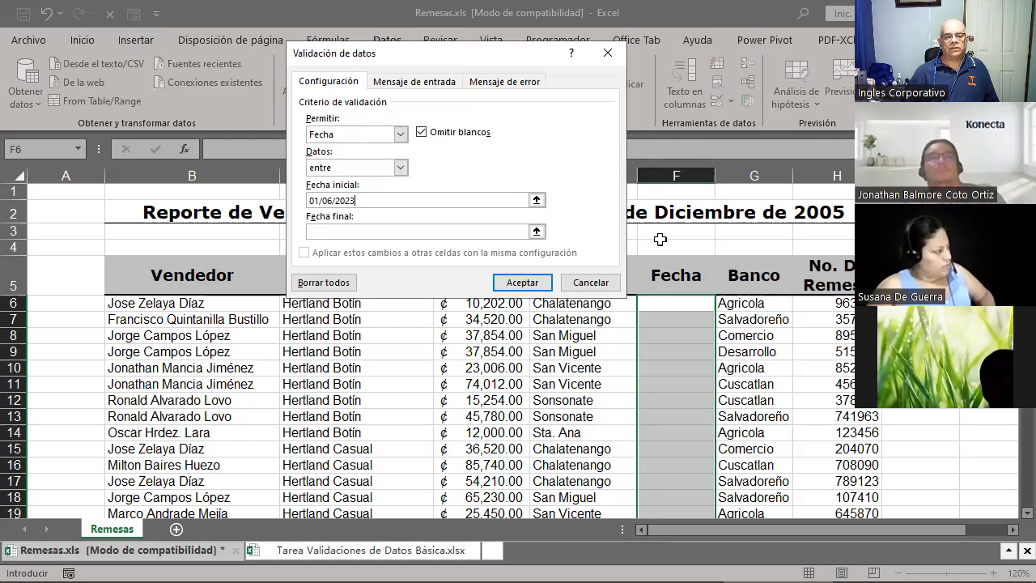
left_click(489, 233)
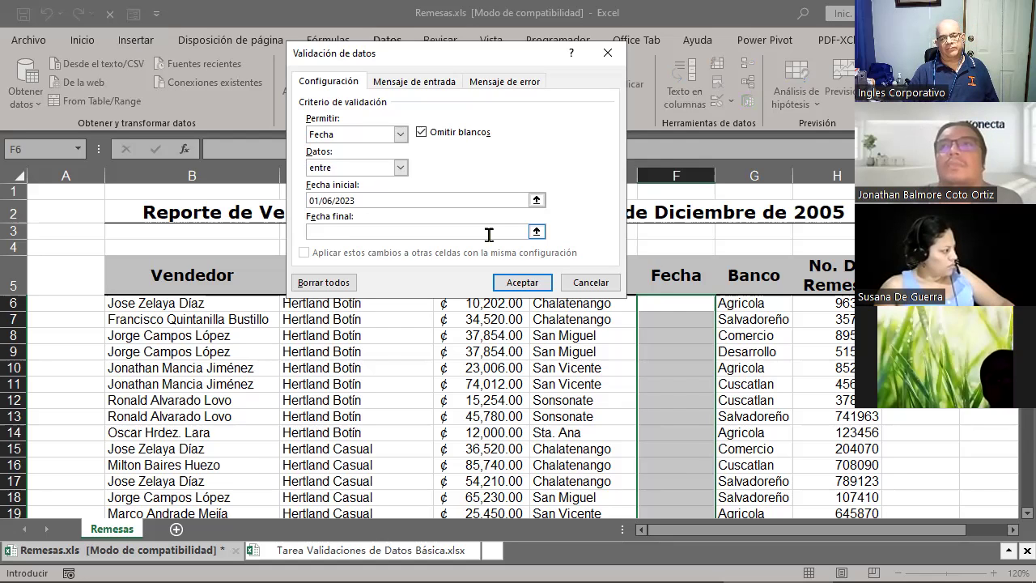
type("30")
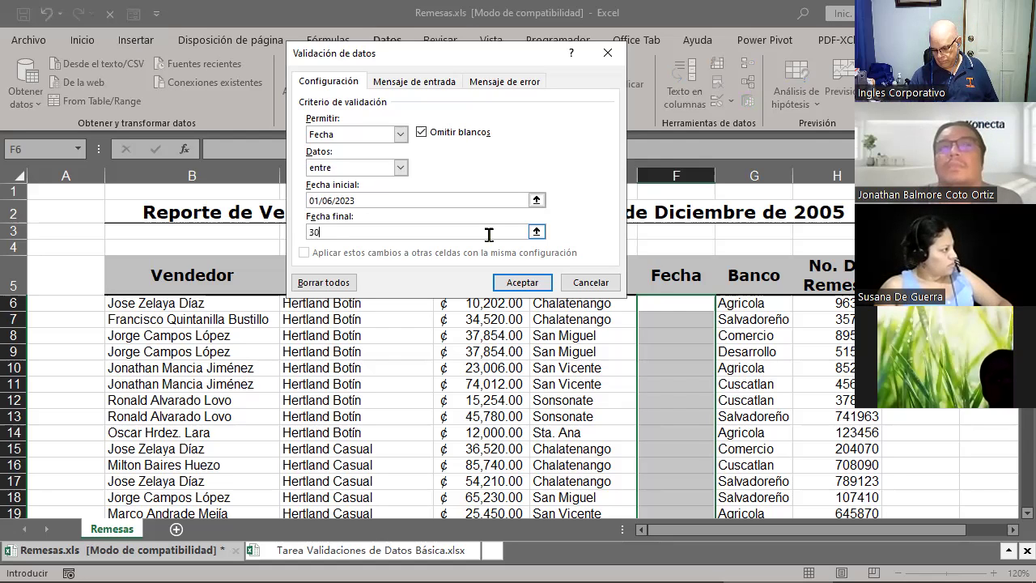
type("/")
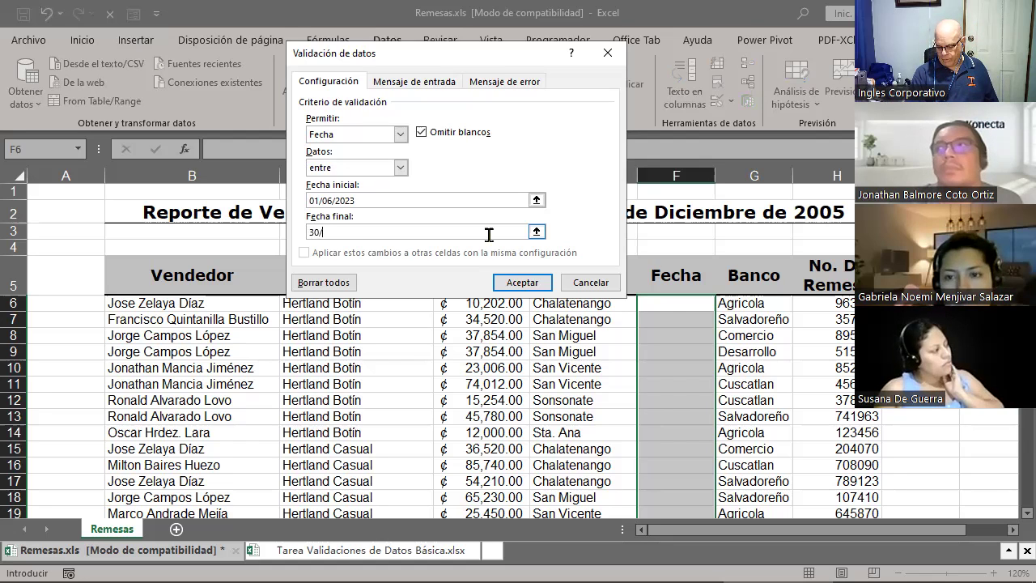
type("06")
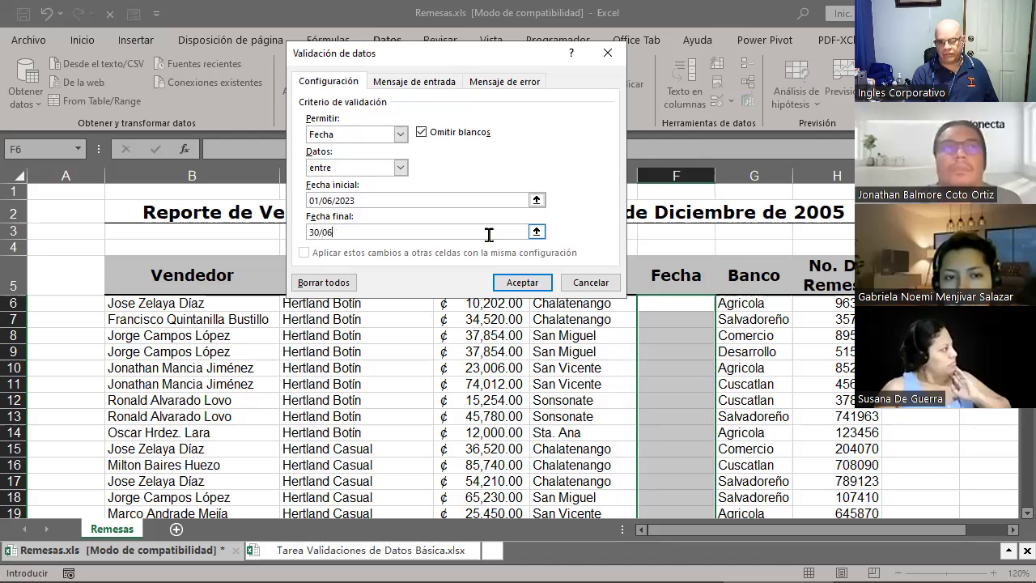
type("/")
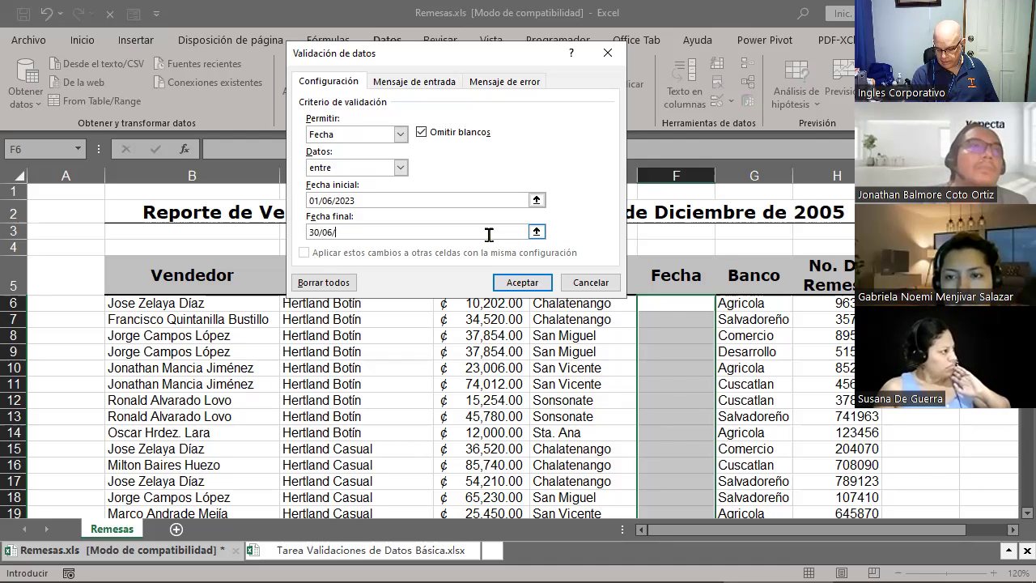
type("2023")
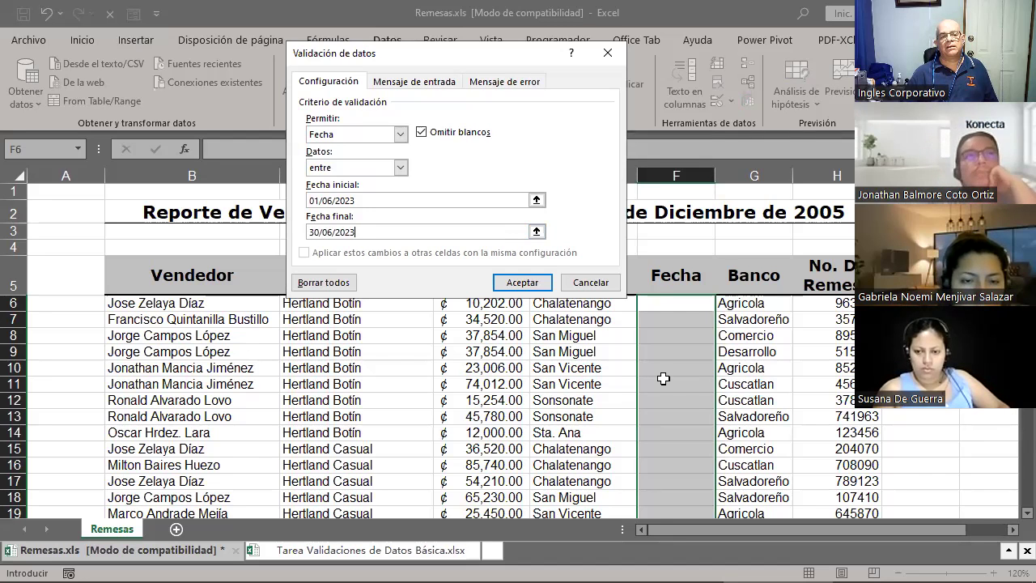
Title the input message for the Fecha cells "Fecha de Remesas"
left_click(403, 84)
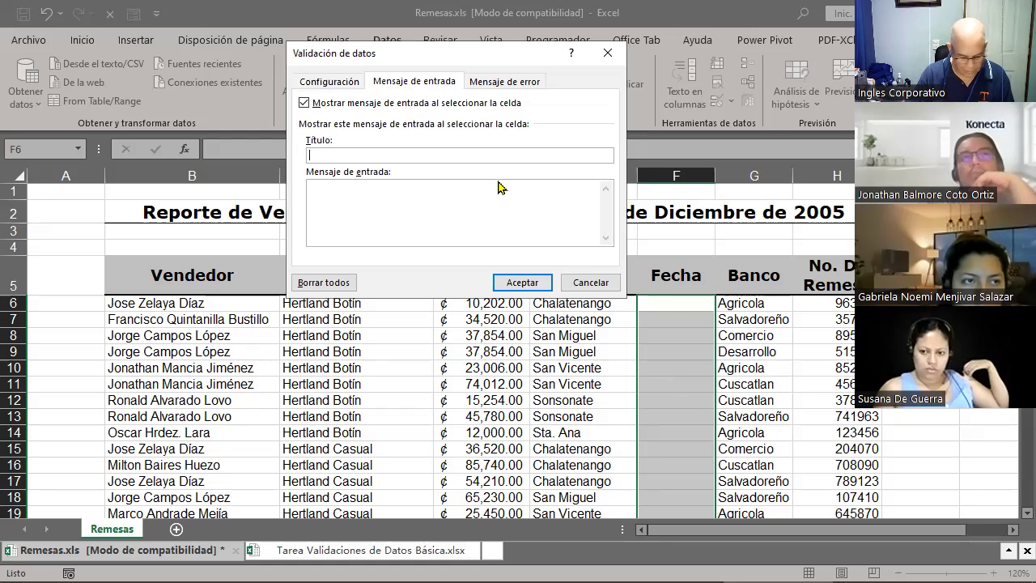
type("fECHA D")
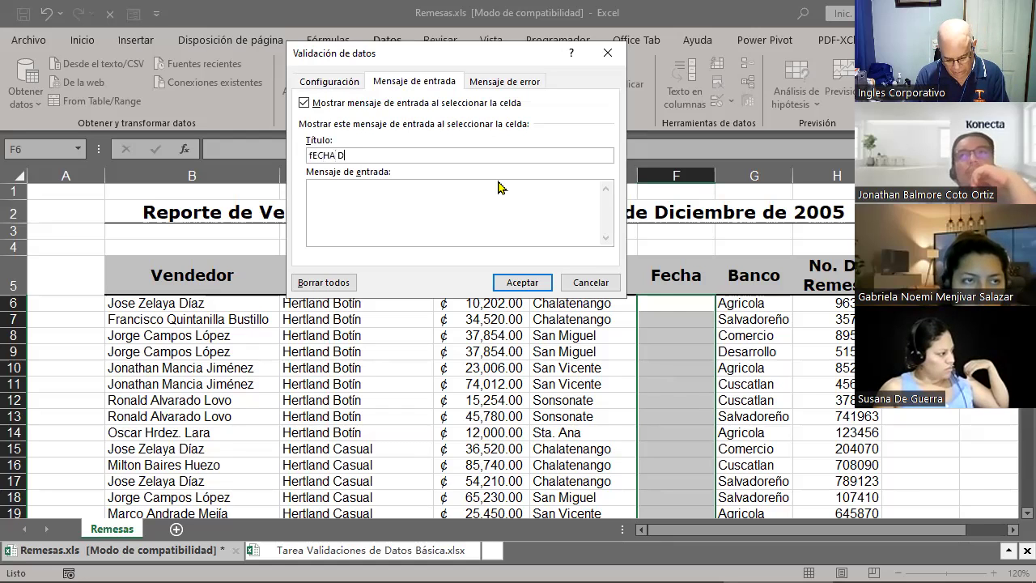
type("E rEMESAS")
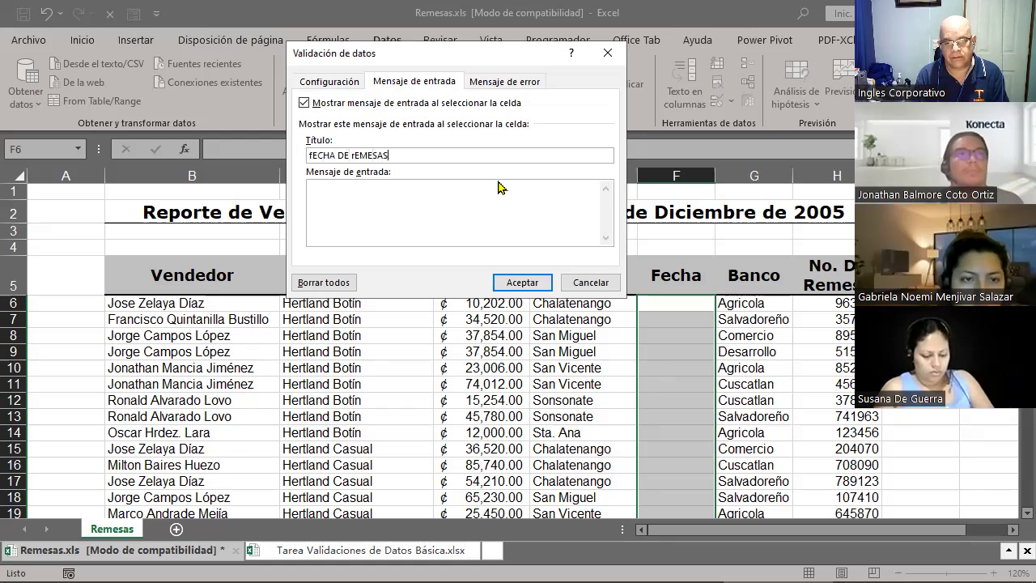
key("BackSpace")
key("BackSpace")
key("BackSpace")
key("BackSpace")
key("BackSpace")
key("BackSpace")
key("BackSpace")
key("BackSpace")
key("BackSpace")
key("BackSpace")
key("BackSpace")
key("BackSpace")
key("BackSpace")
key("BackSpace")
key("BackSpace")
key("BackSpace")
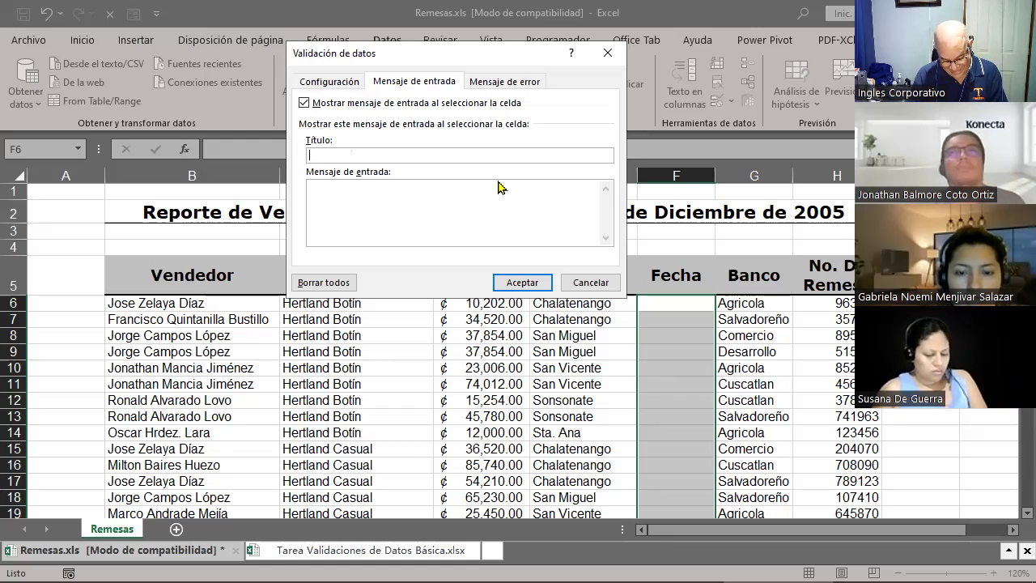
type("Fecha de ")
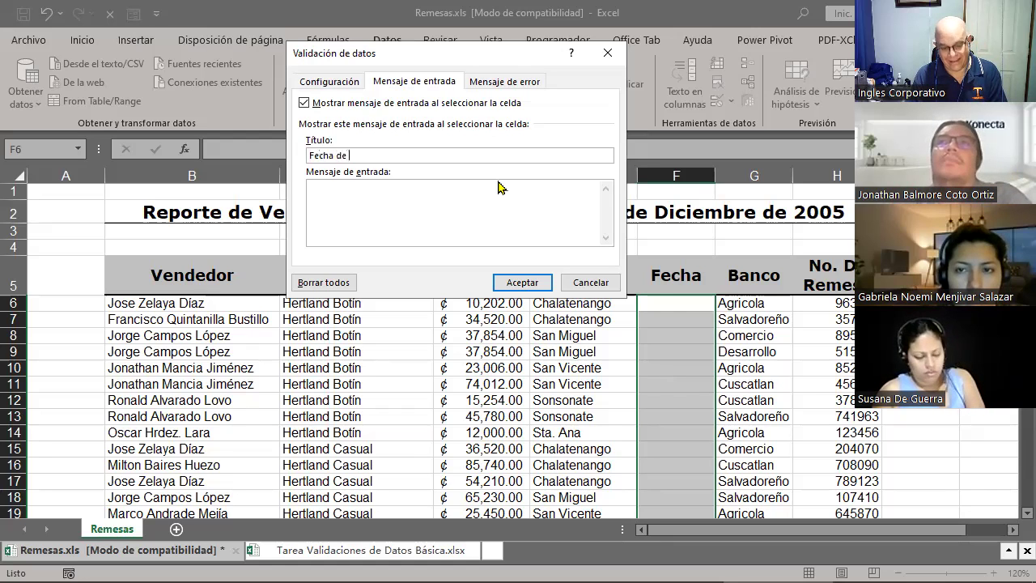
type("Remesas")
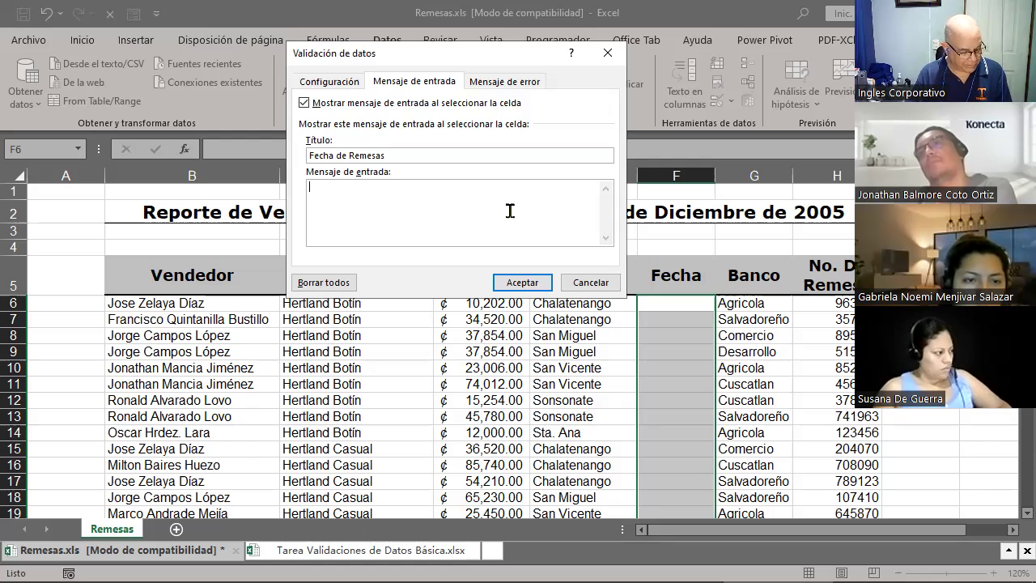
Write the input message text as "Introduzca fechas del mes de Junio de 2023"
type("Ontro")
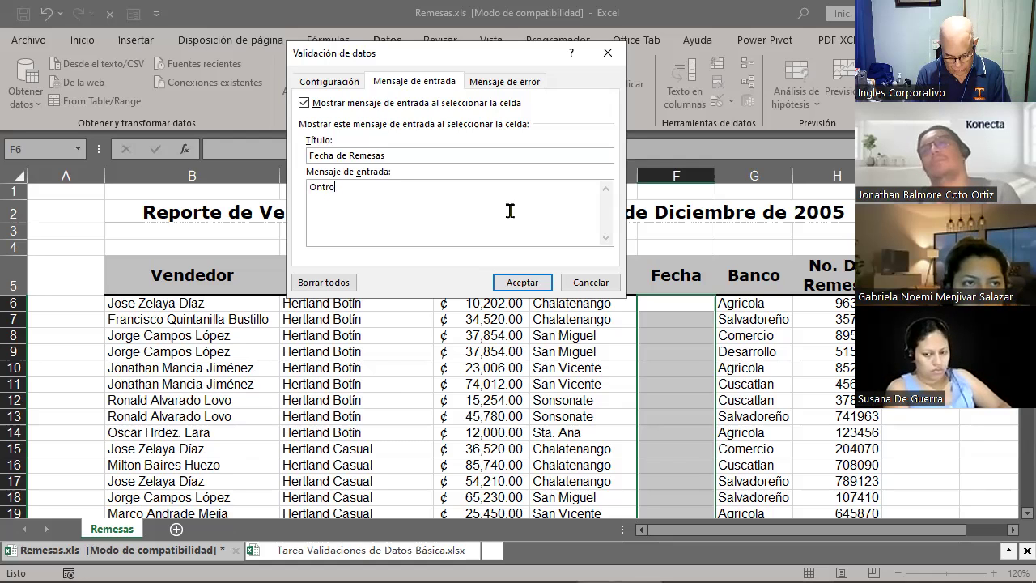
type("duzca ")
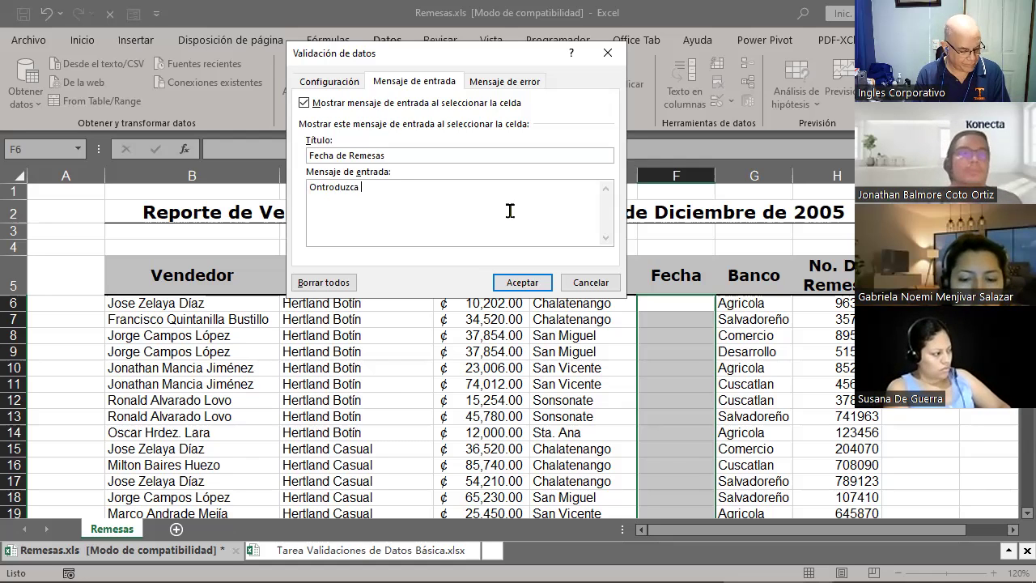
type("fecha")
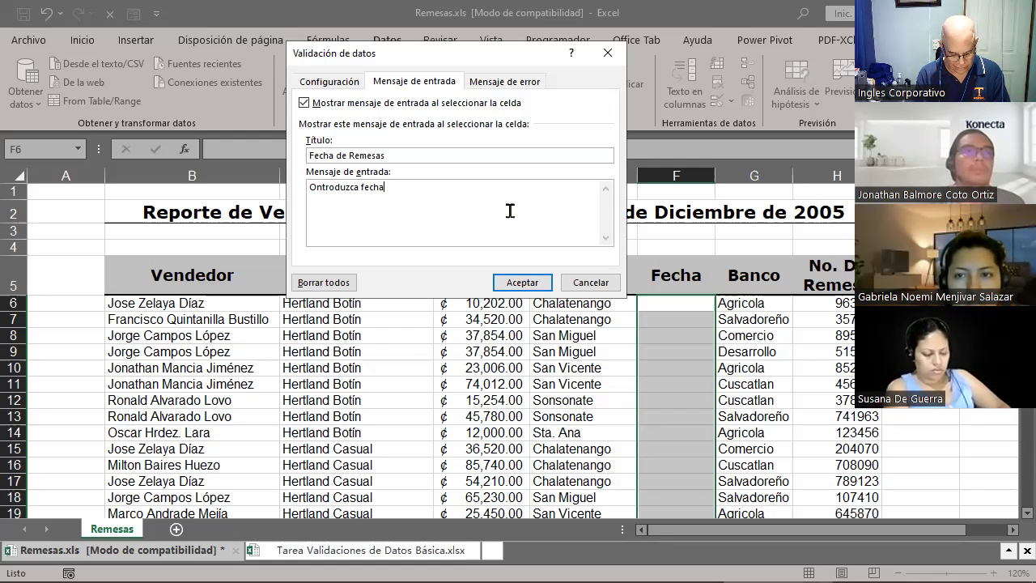
type("s del mes de Septiembre de 2023")
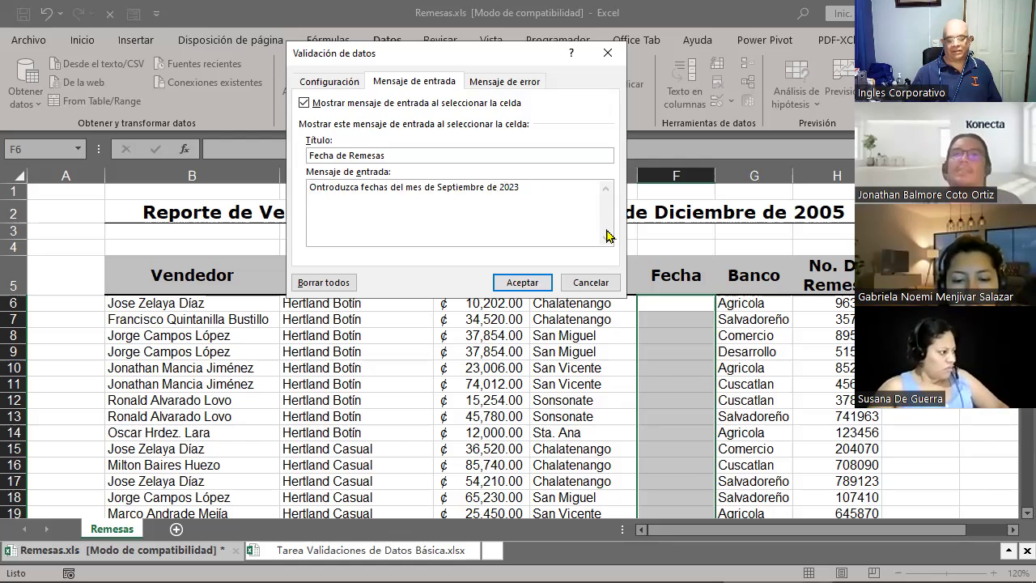
key("ctrl+shift+Left")
type("Junio")
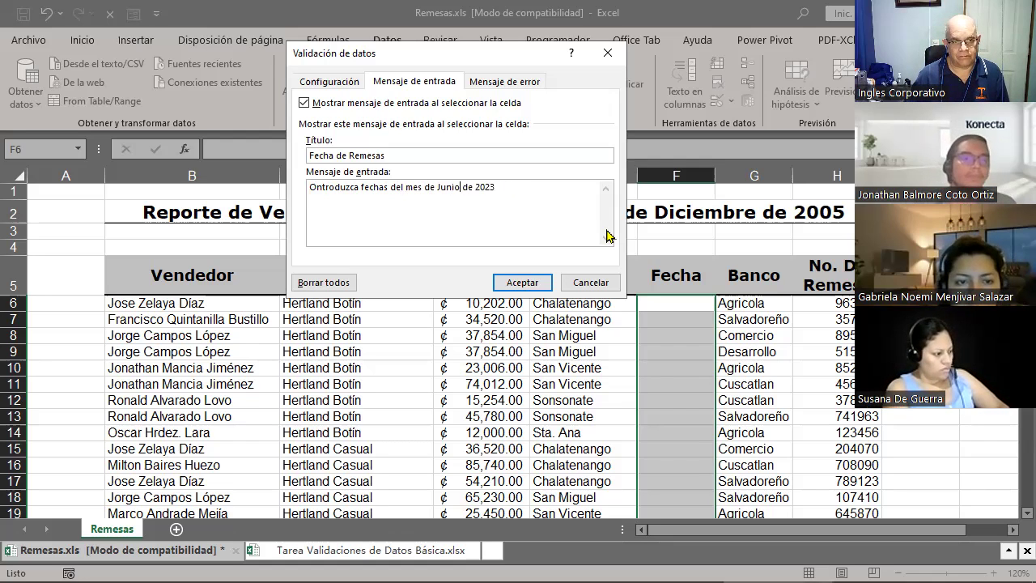
key("Home")
key("Delete")
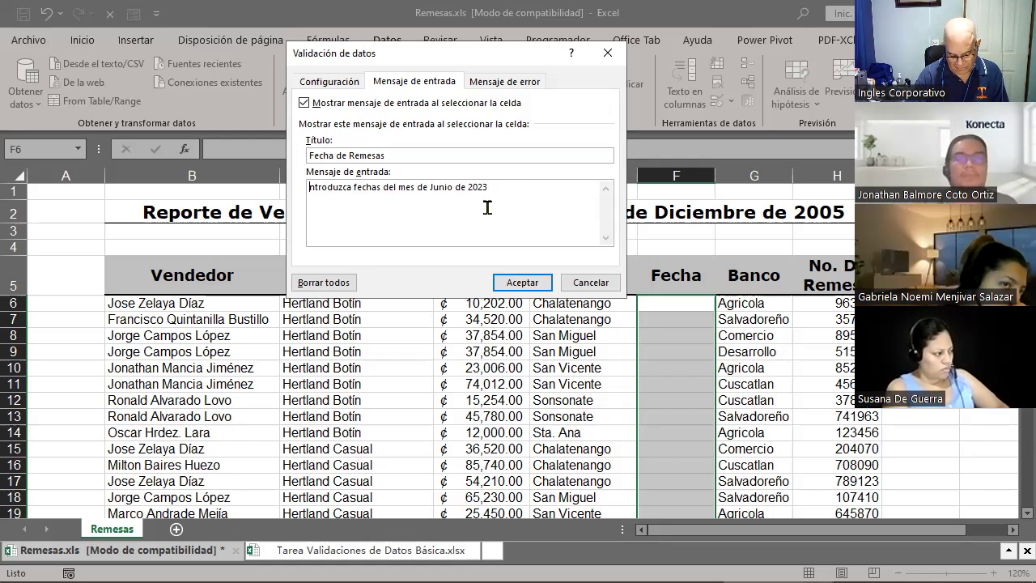
type("I")
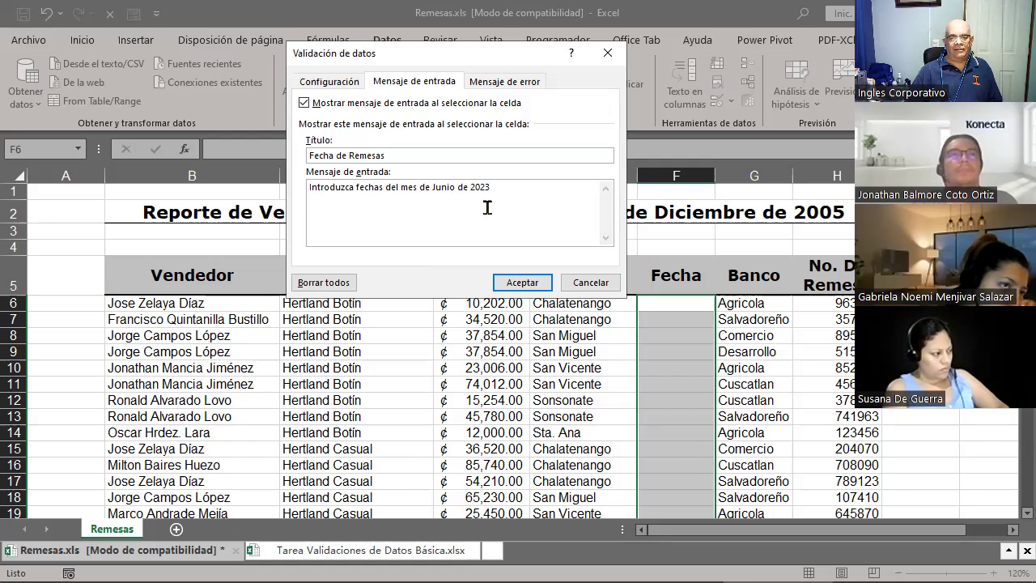
Title the error alert "Fecha no válida" and give it the message "Le dije que escriba fechas del mes de Junio de 2023"
left_click(522, 89)
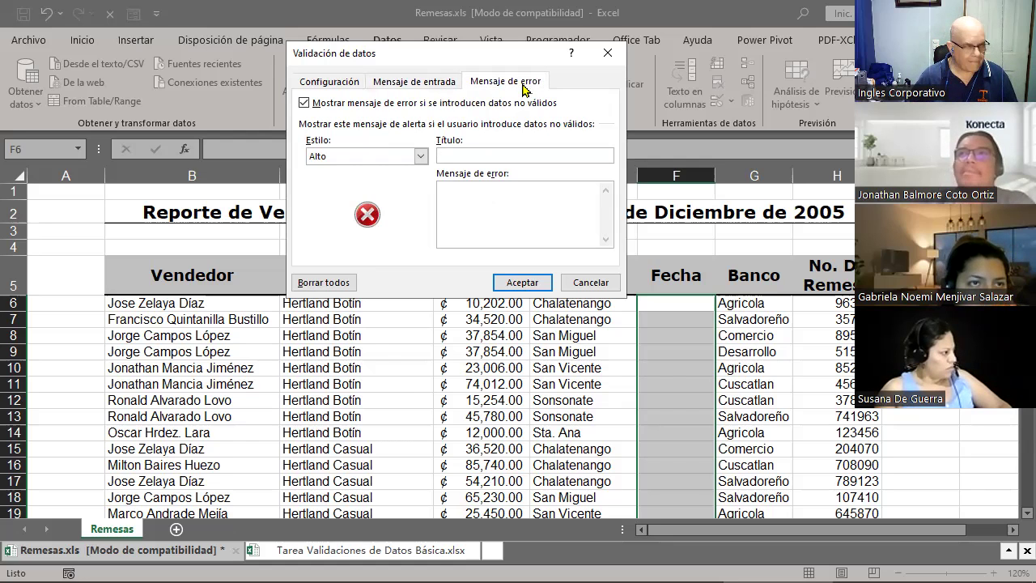
type("Fecha no válida")
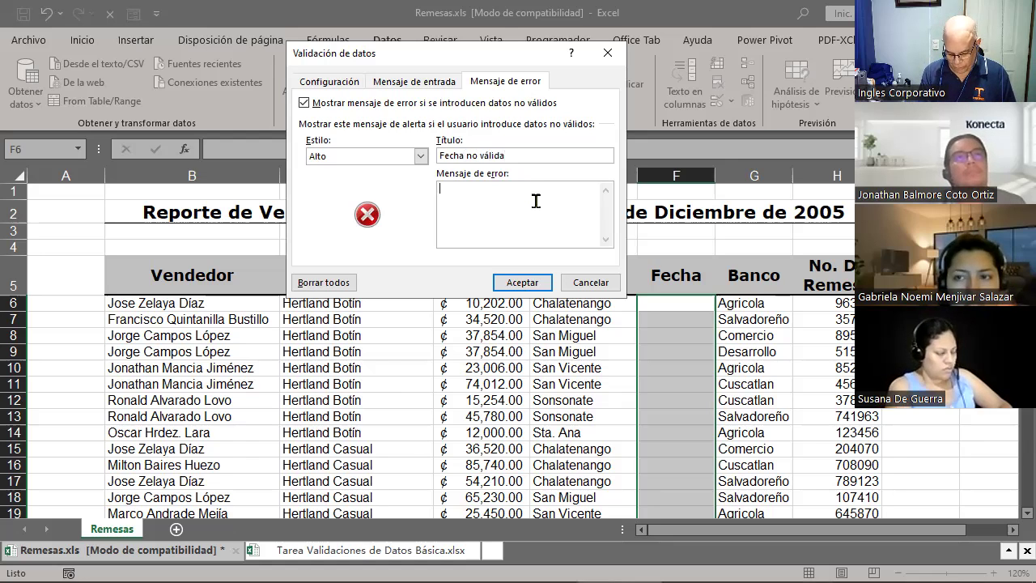
type("Le di")
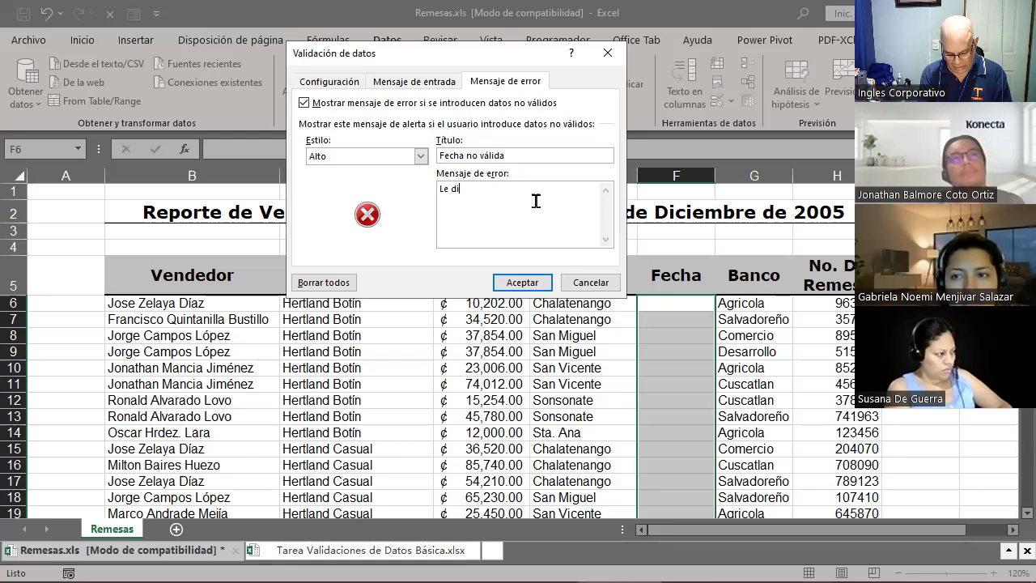
type("je que no ")
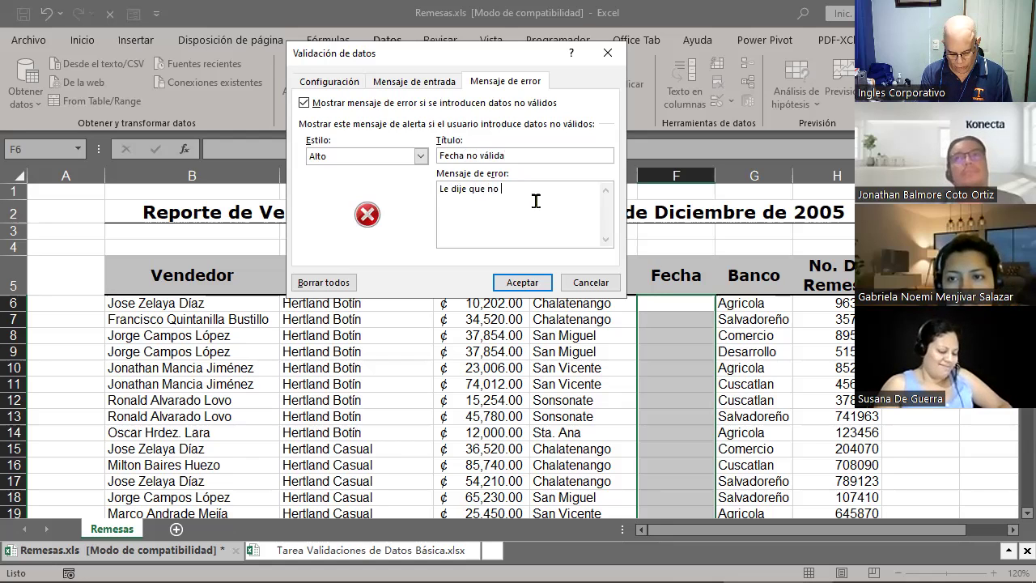
type("escriba")
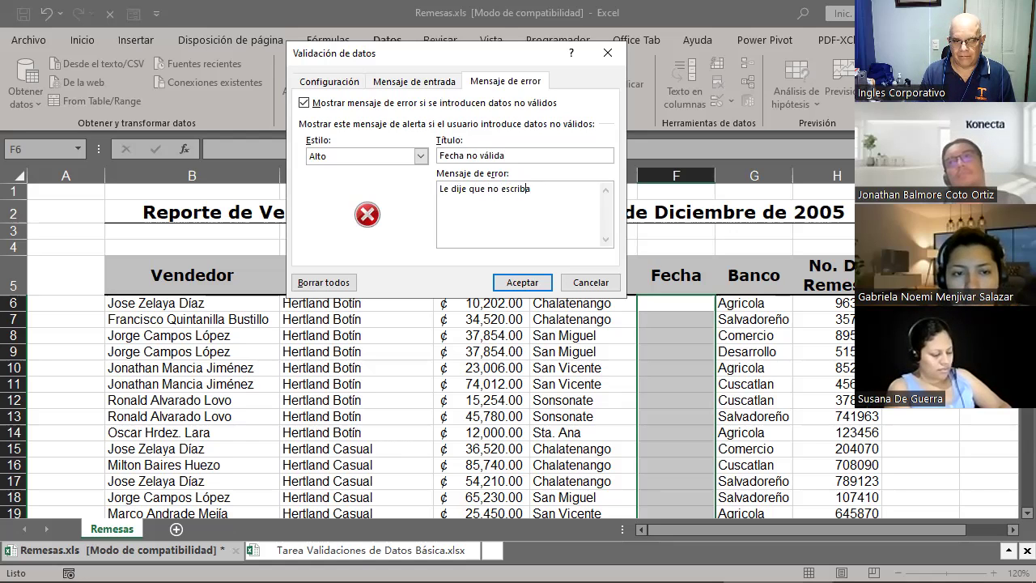
key("ctrl+Left")
key("BackSpace")
key("BackSpace")
key("BackSpace")
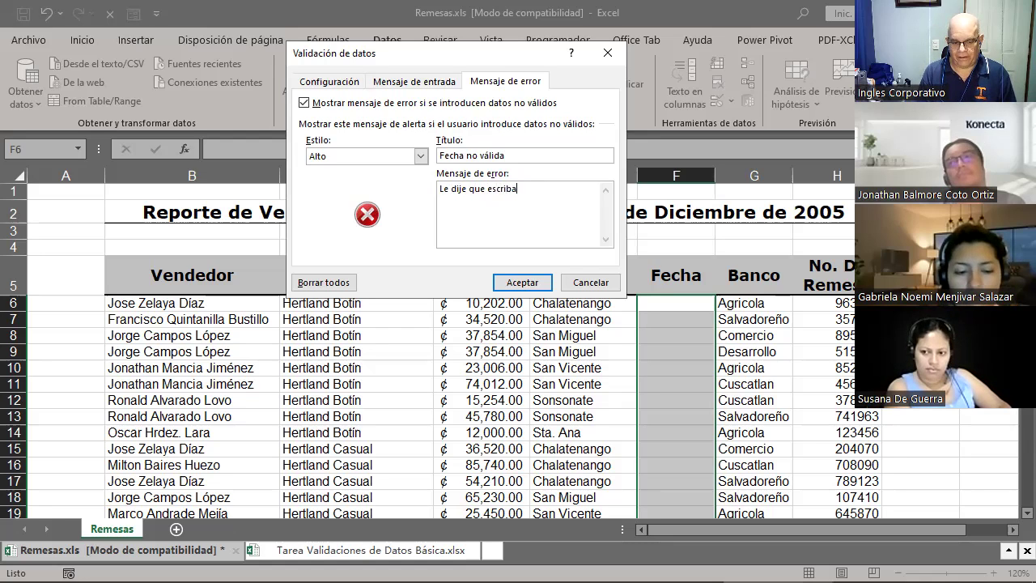
type("fechas ")
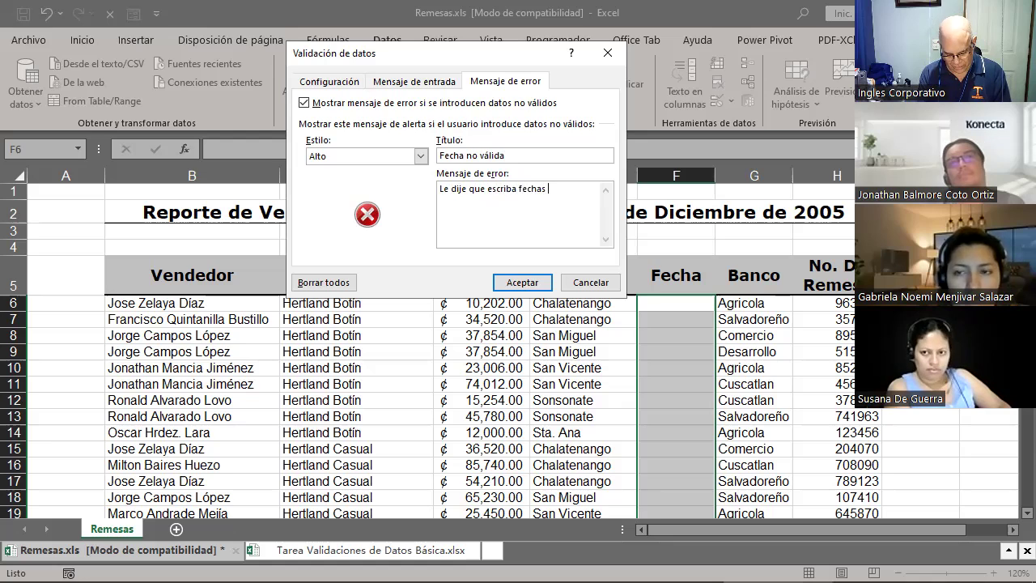
type("del mes de ")
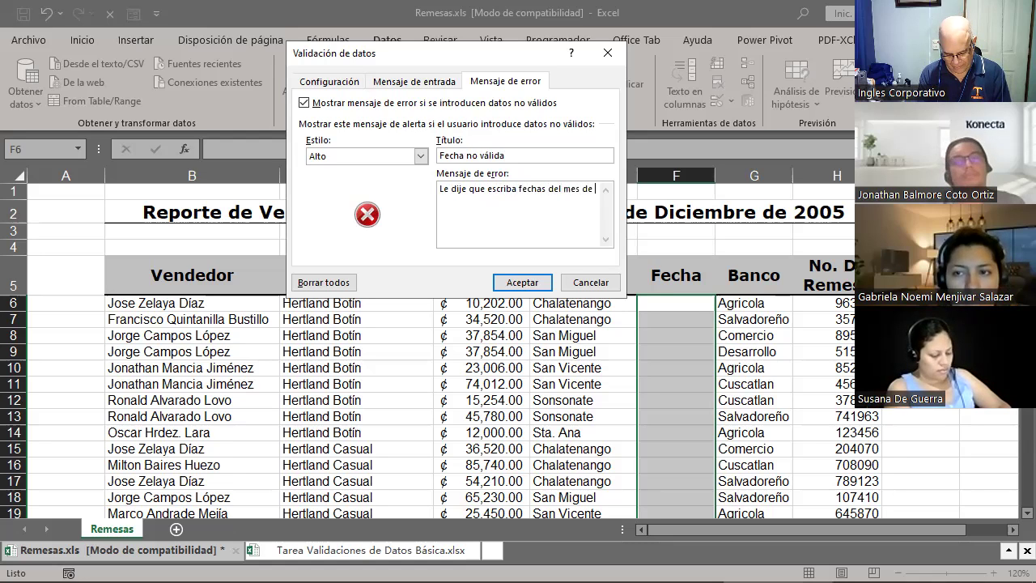
type("Junio de")
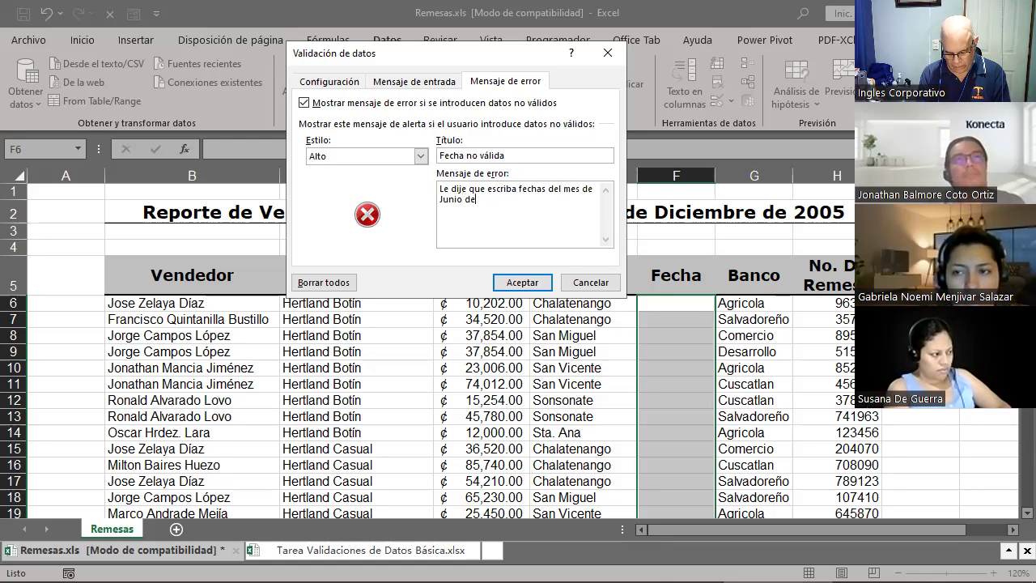
type(" 2023")
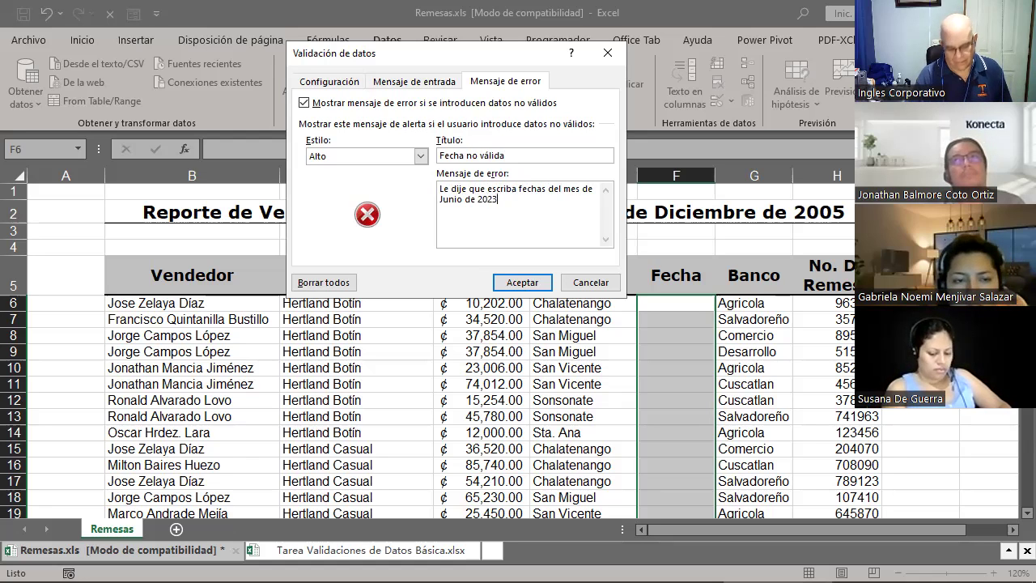
Append "....si que es burro ud" to the error message and apply the validation to the Fecha cells
type("....")
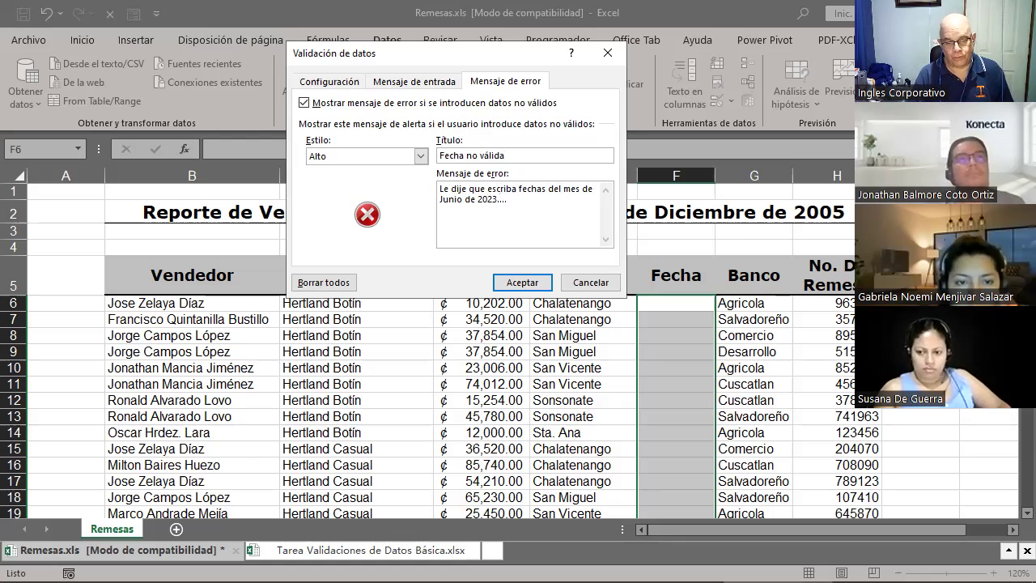
type("s")
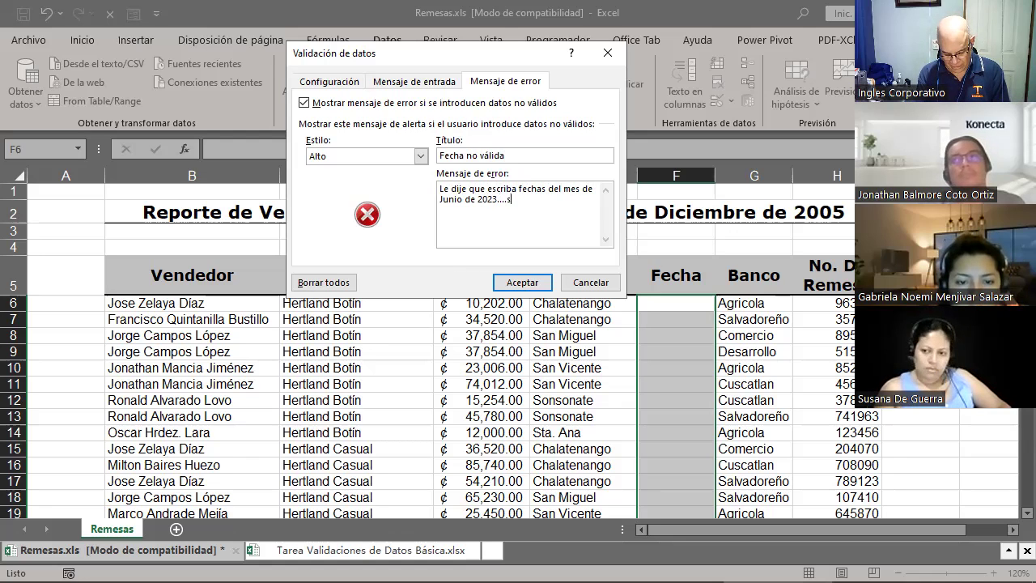
type("i que es burro")
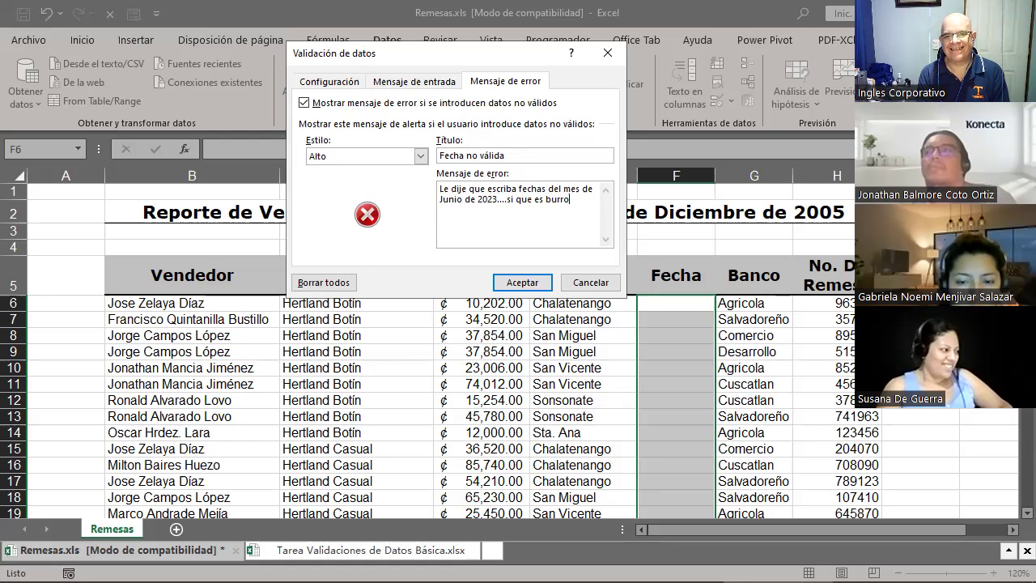
type("ud")
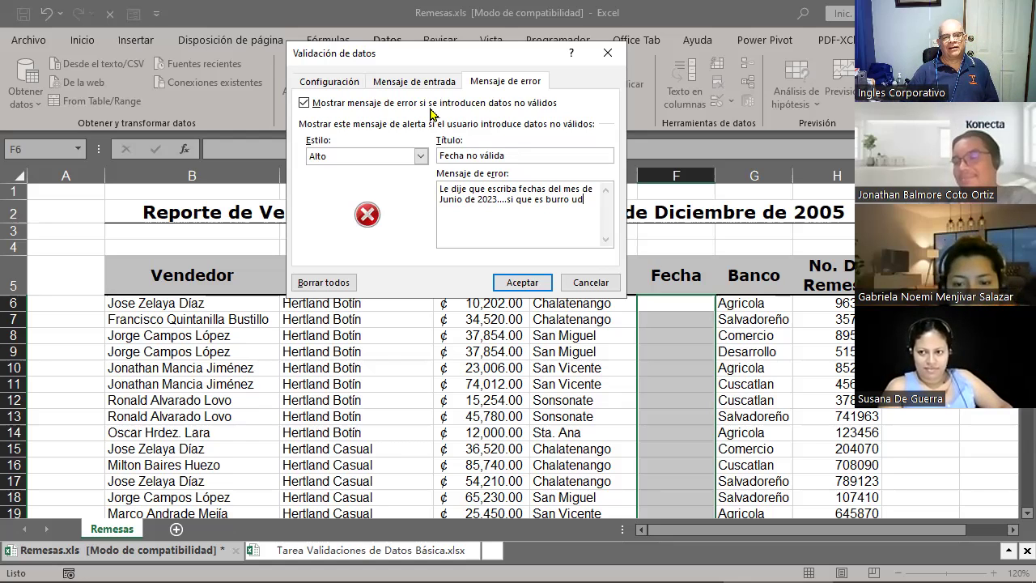
left_click(522, 282)
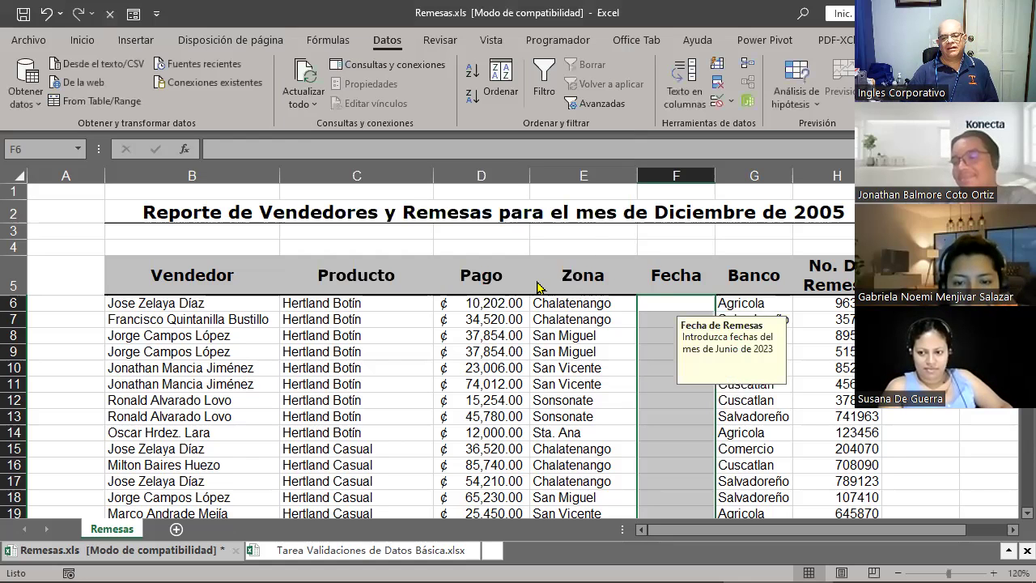
Enter the date 01/06/2023 in cell F6, the first row of the Fecha column
left_click(670, 299)
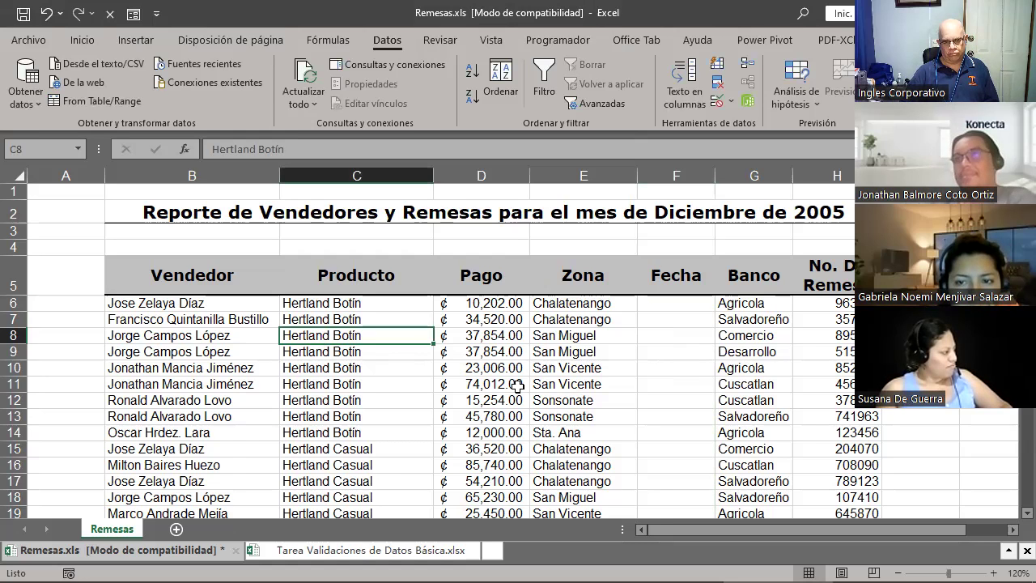
key("Up")
key("Right")
key("Right")
key("Right")
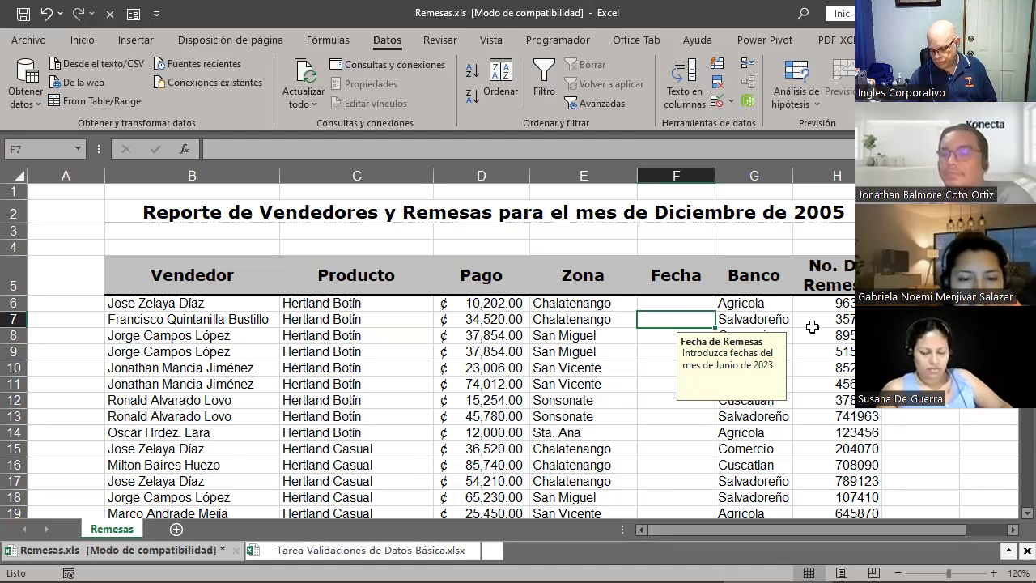
key("Up")
type("01/0")
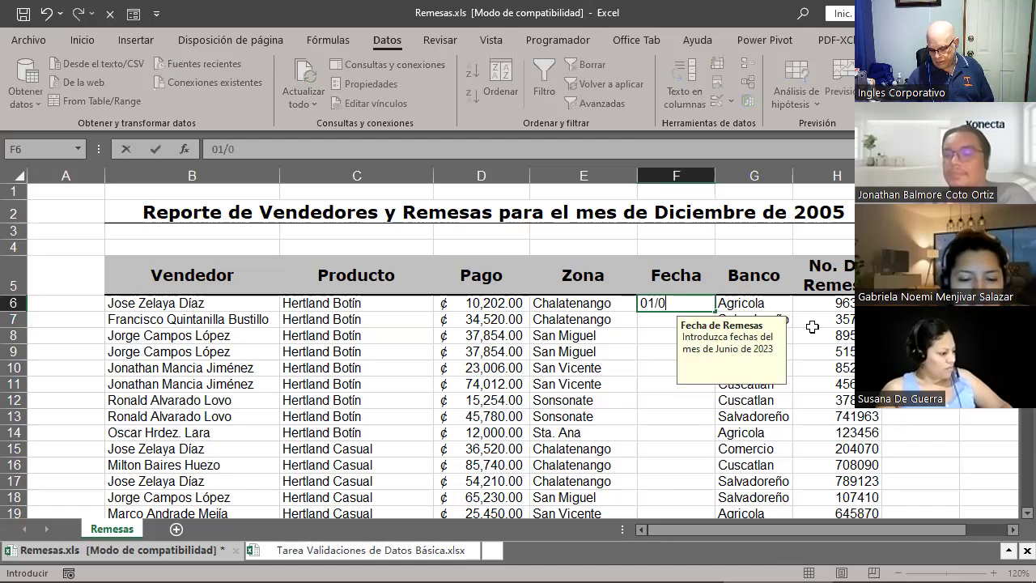
type("6/2023")
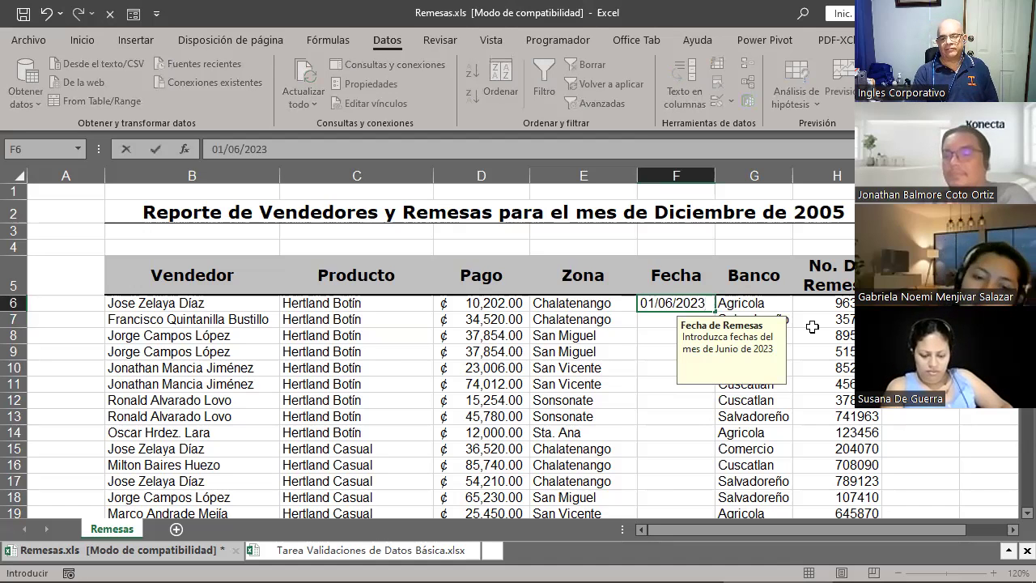
key("Return")
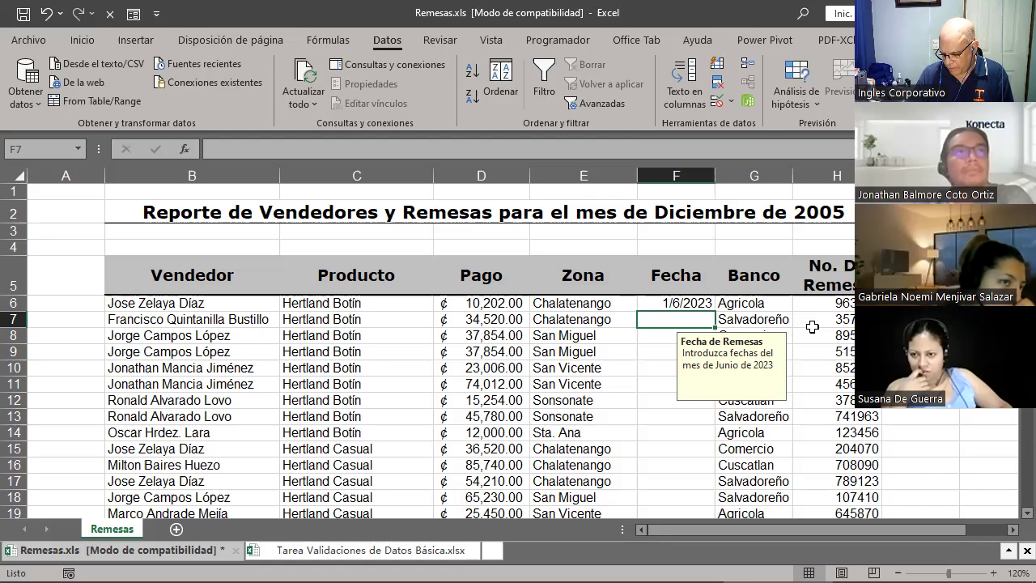
Try to enter the out-of-range date 06/12/2023 in cell F7 and dismiss the error alert
type("06")
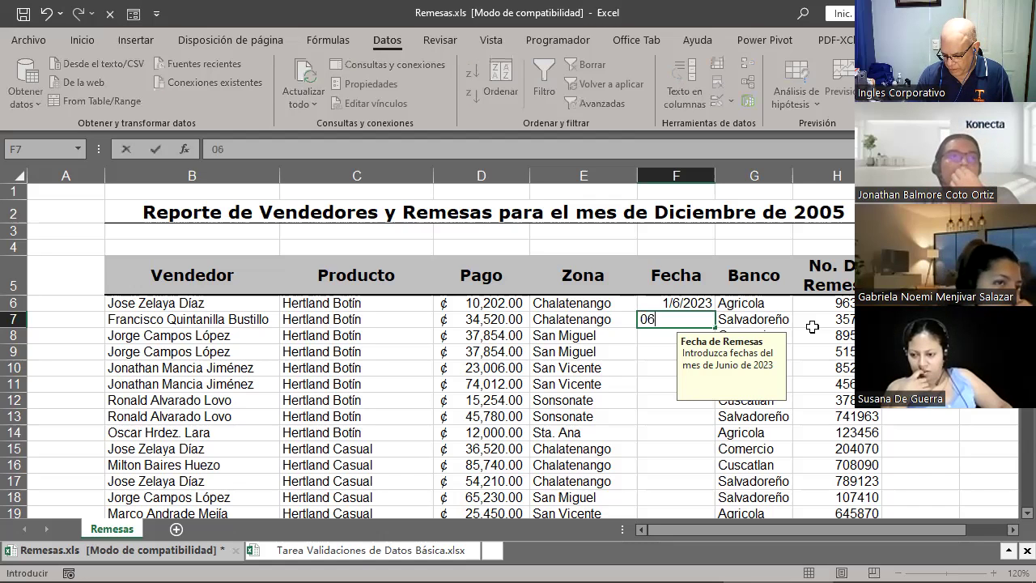
type("/1")
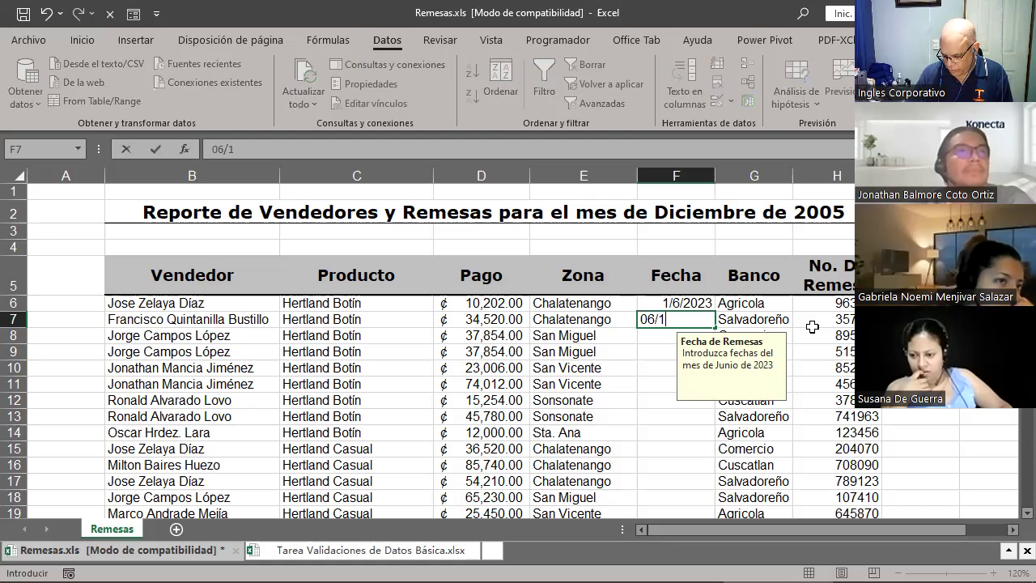
type("2/2023")
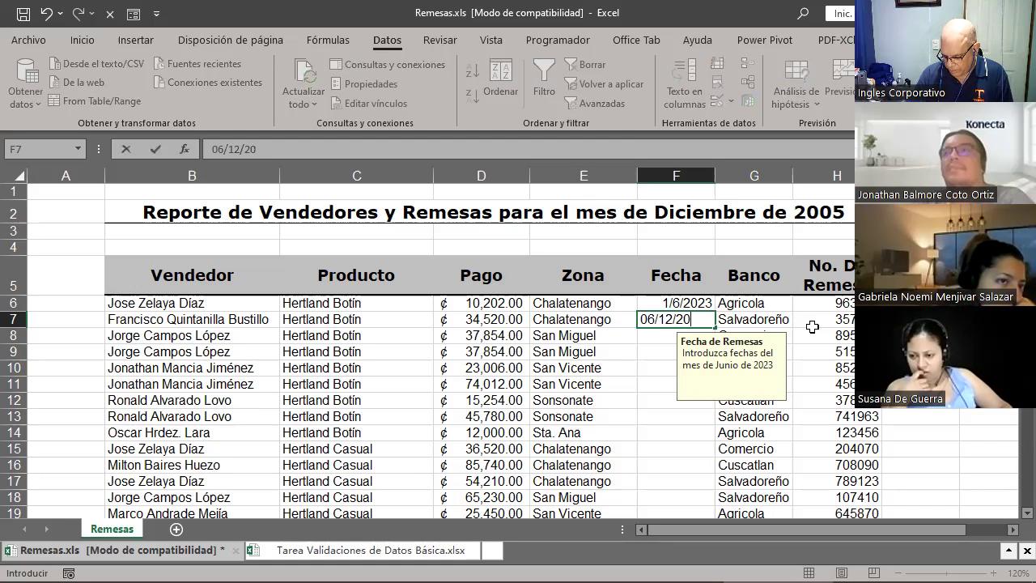
key("Return")
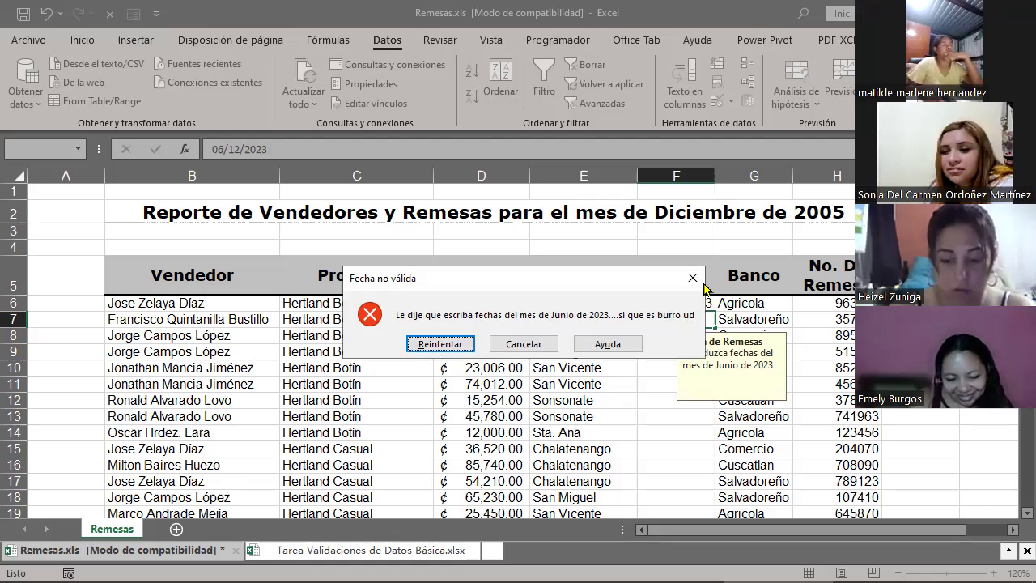
left_click(702, 279)
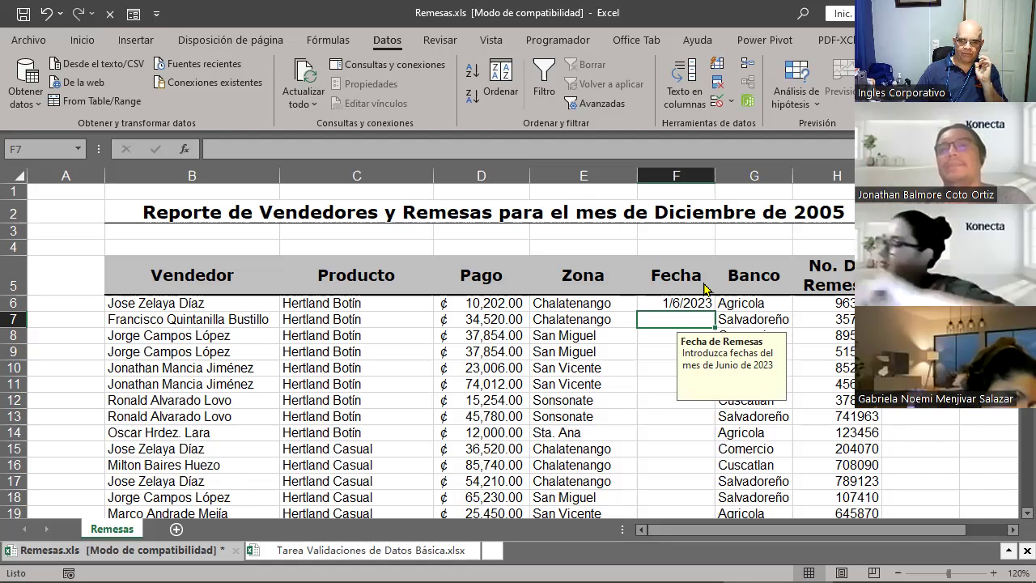
Clear all the entries of the Zona column, cells E6 to E43
left_click(583, 302)
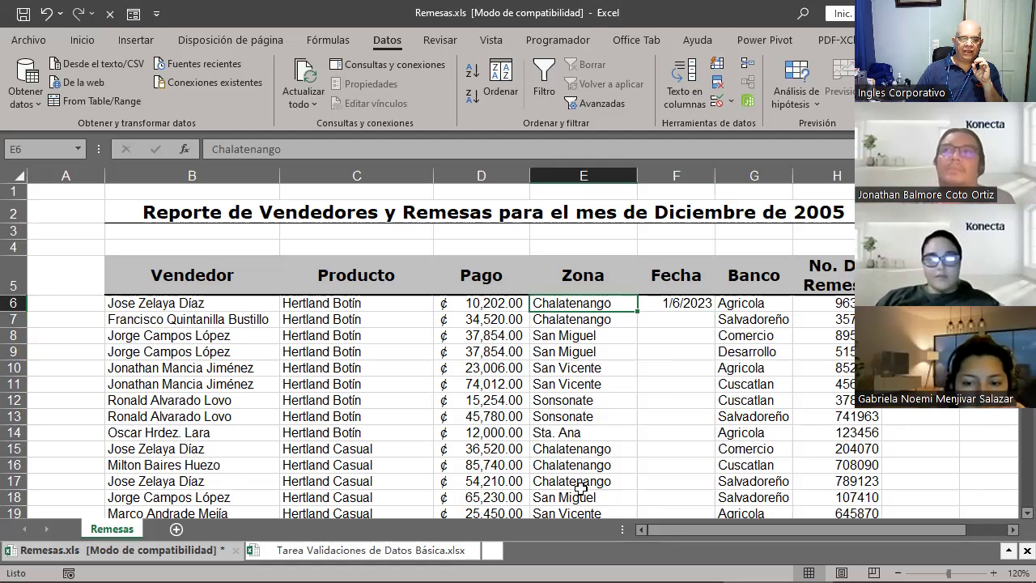
key("ctrl+shift+Down")
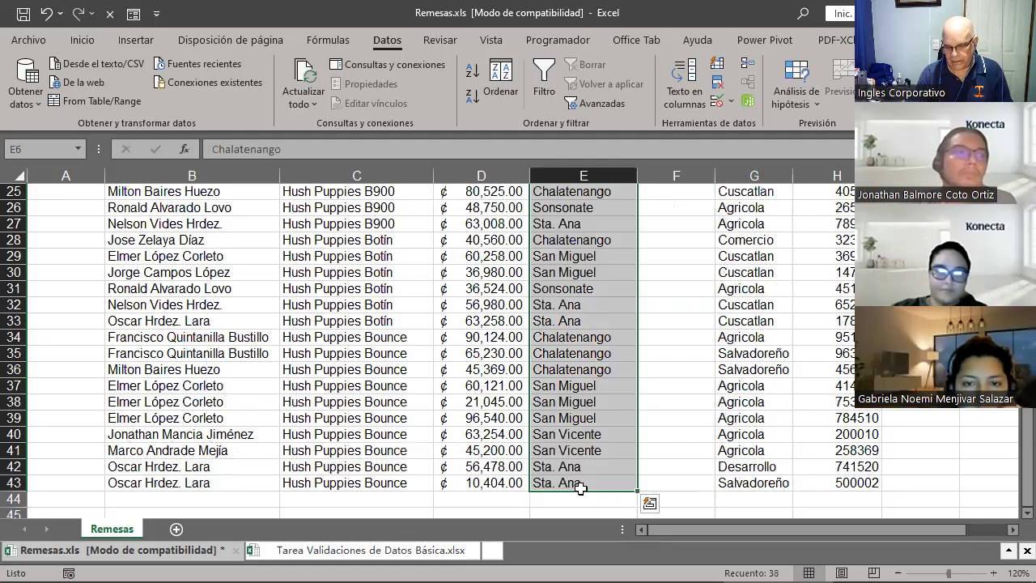
key("Delete")
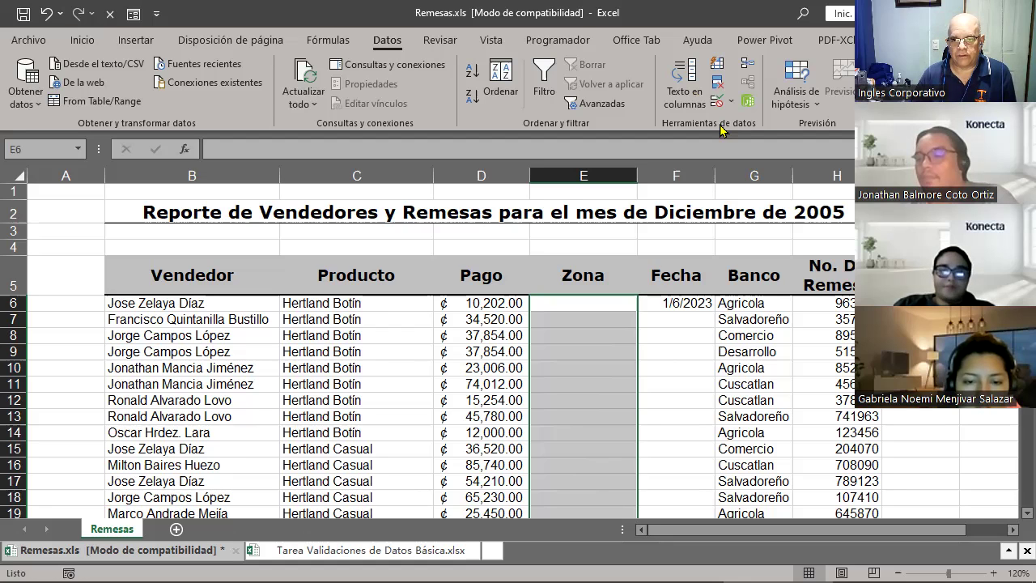
Open data validation for the selected Zona cells and set the allowed criterion to Lista
key("alt+d")
key("v")
key("v")
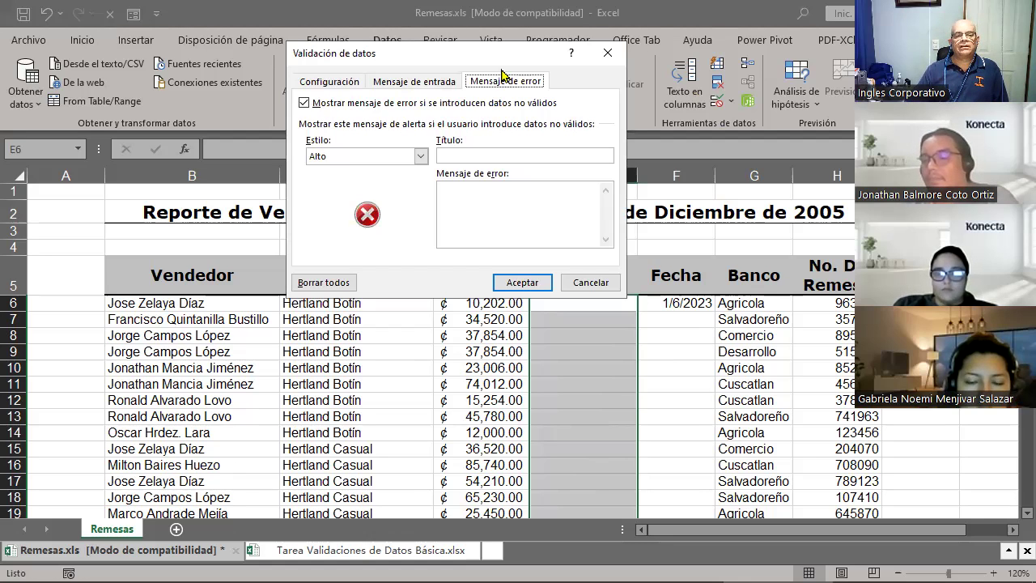
left_click(329, 87)
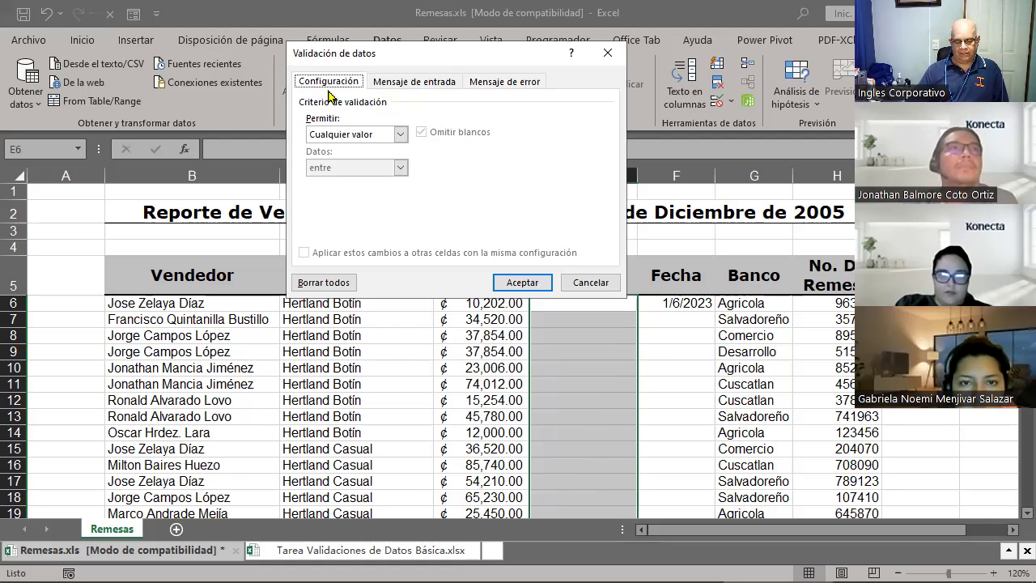
key("Tab")
key("alt+Down")
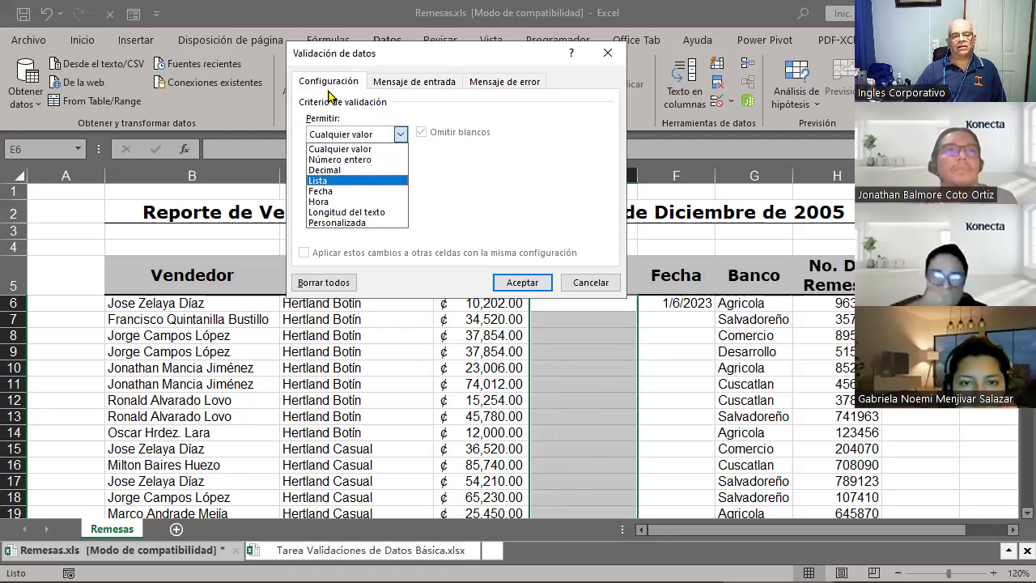
key("Return")
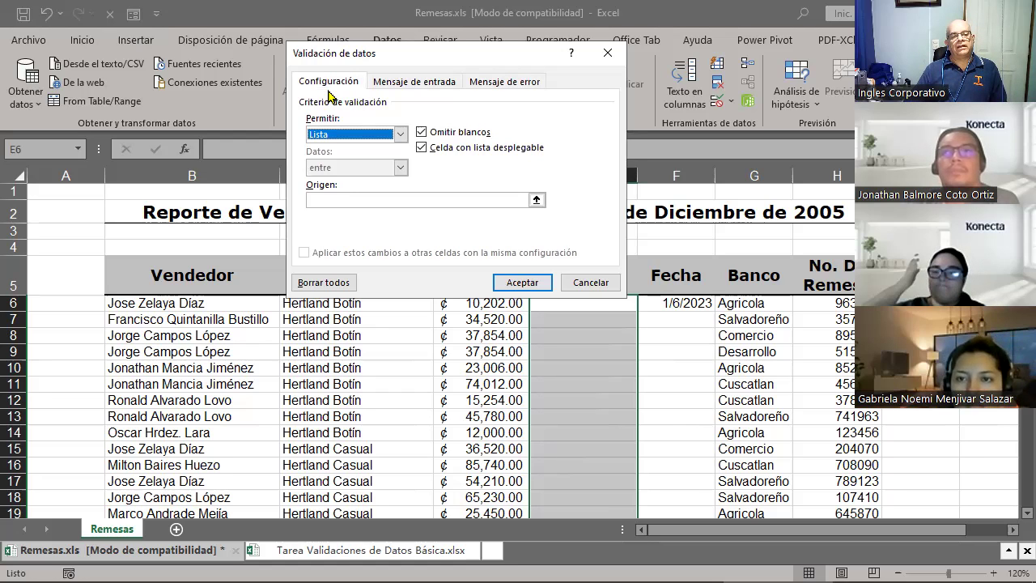
Enter Chalatenango as the first item of the list source and remove the comma-separated text after it
key("Tab")
key("Tab")
key("Tab")
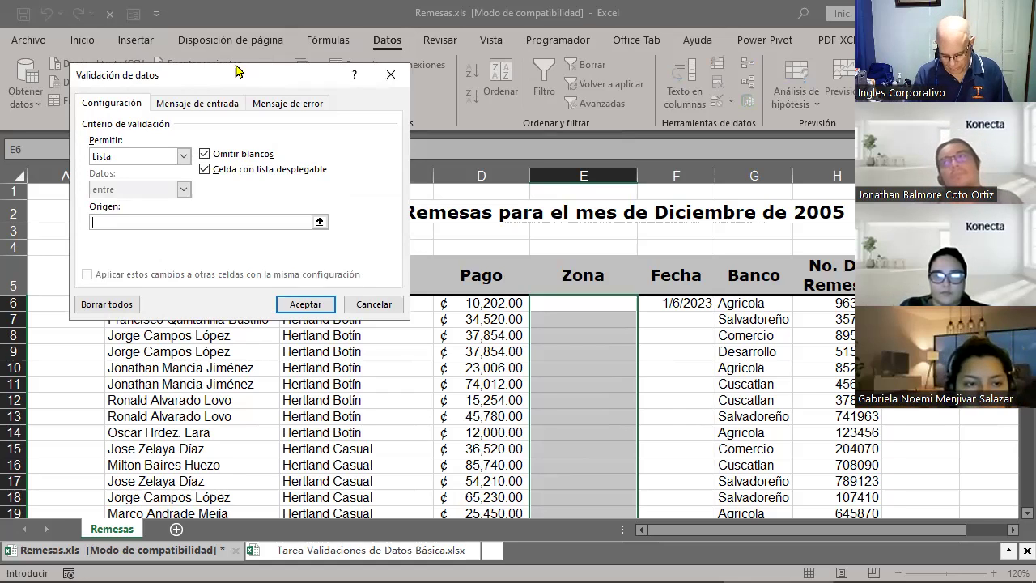
type("Chalaten")
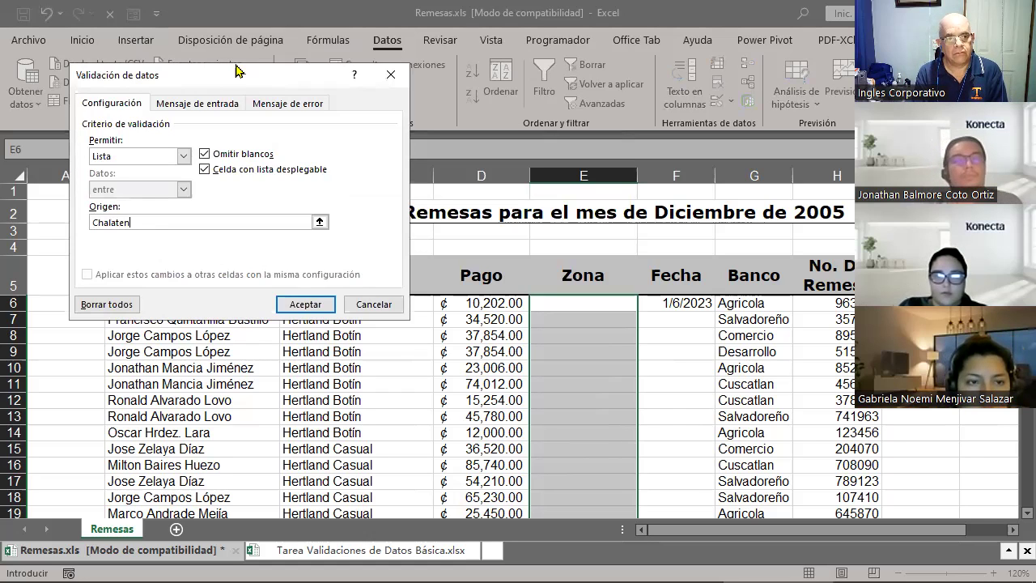
type("ango, La Paz, San")
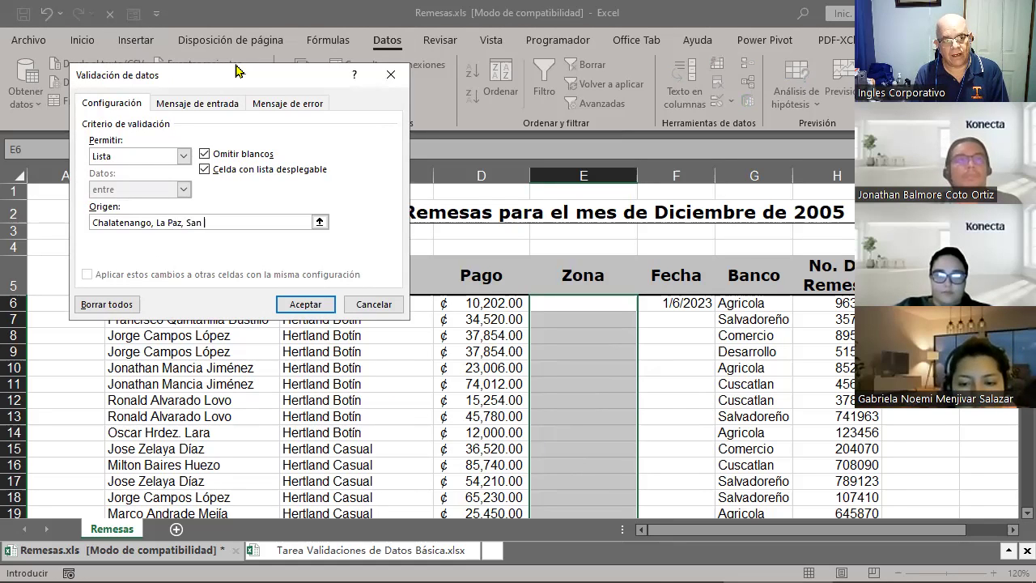
key("Left")
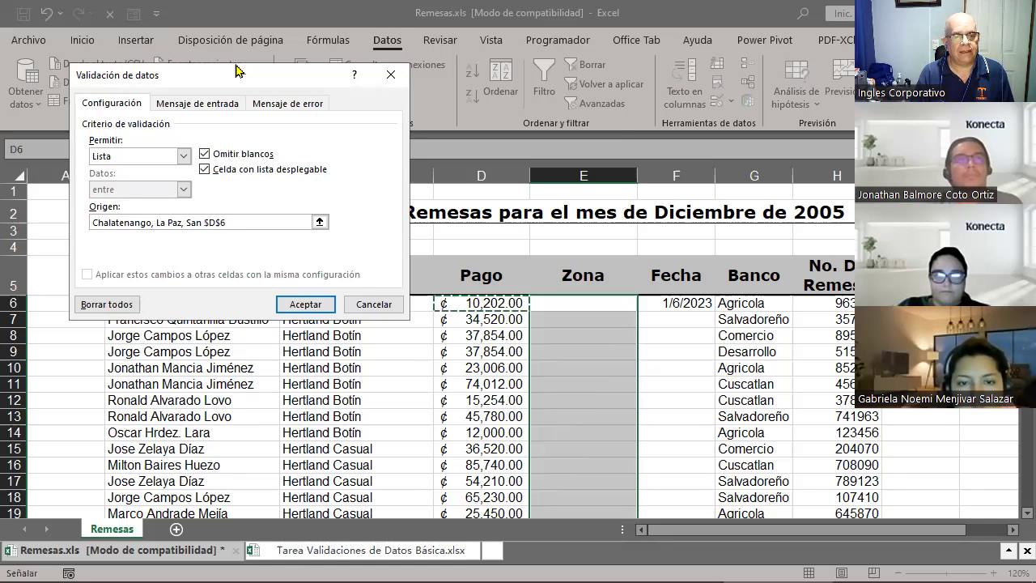
key("BackSpace")
key("BackSpace")
key("BackSpace")
key("BackSpace")
key("BackSpace")
key("BackSpace")
key("BackSpace")
key("BackSpace")
key("BackSpace")
key("BackSpace")
key("BackSpace")
key("BackSpace")
key("BackSpace")
key("BackSpace")
key("BackSpace")
key("BackSpace")
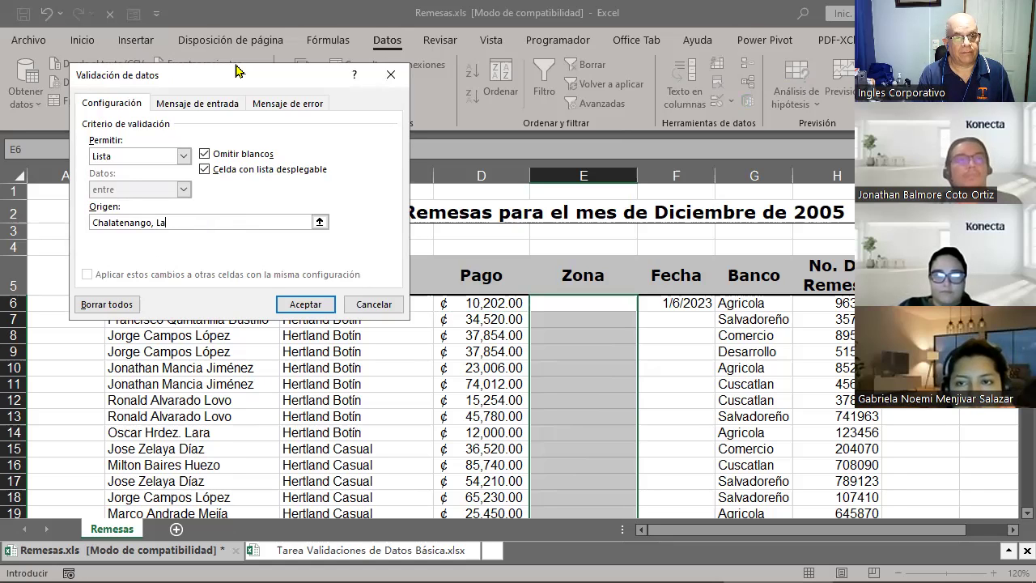
key("BackSpace")
key("BackSpace")
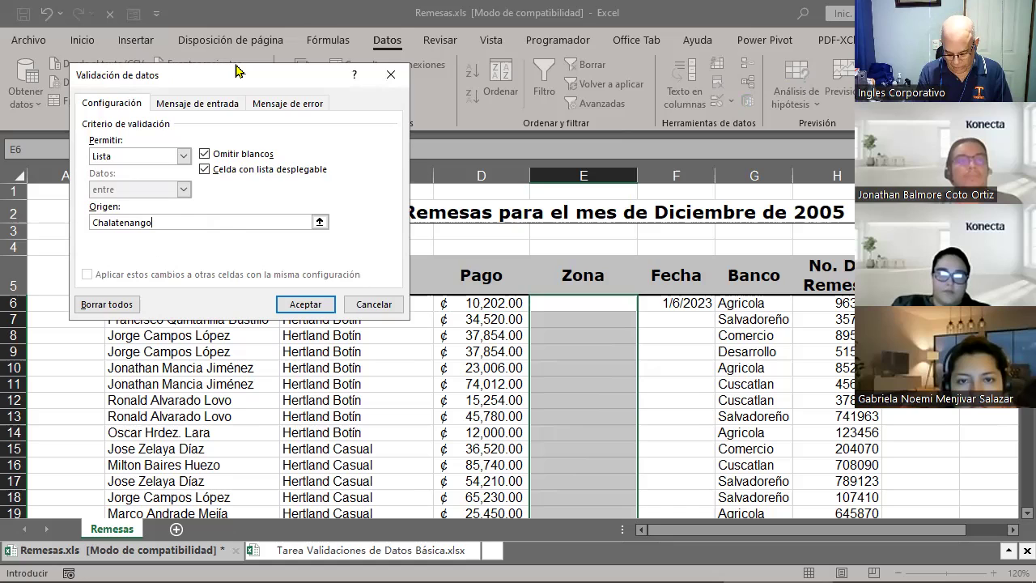
Complete the list source with La Paz, San Salvador, Sonsonate and Ahuachapán, separated by semicolons, and apply the validation to the Zona cells
type(";")
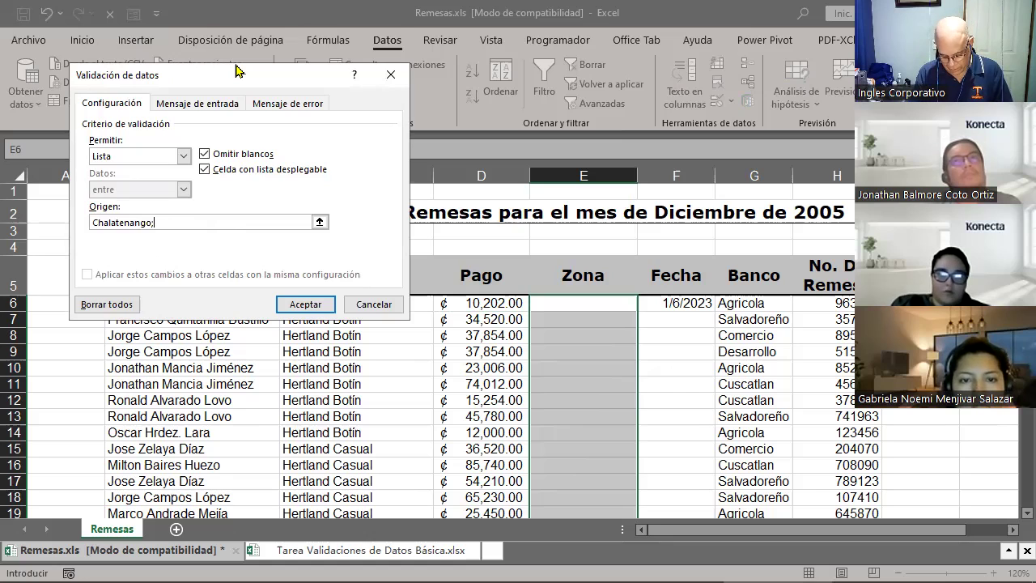
type("La Paz;")
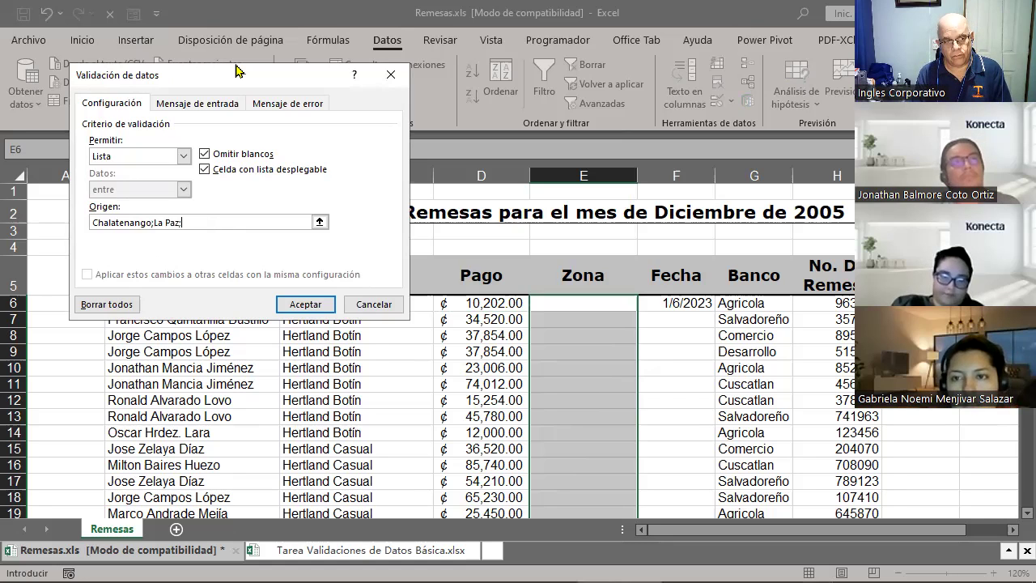
type("San Salvador")
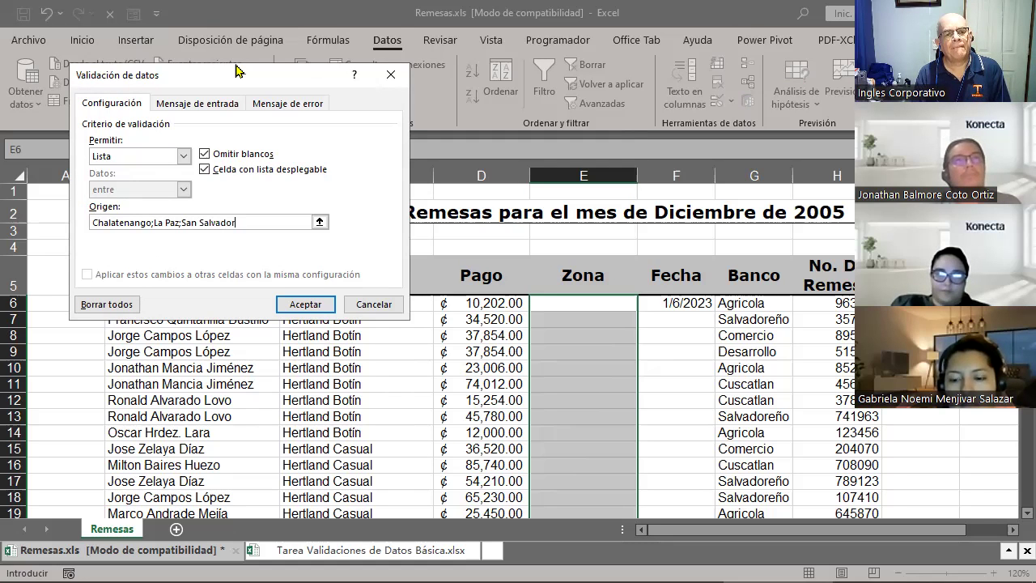
type(";")
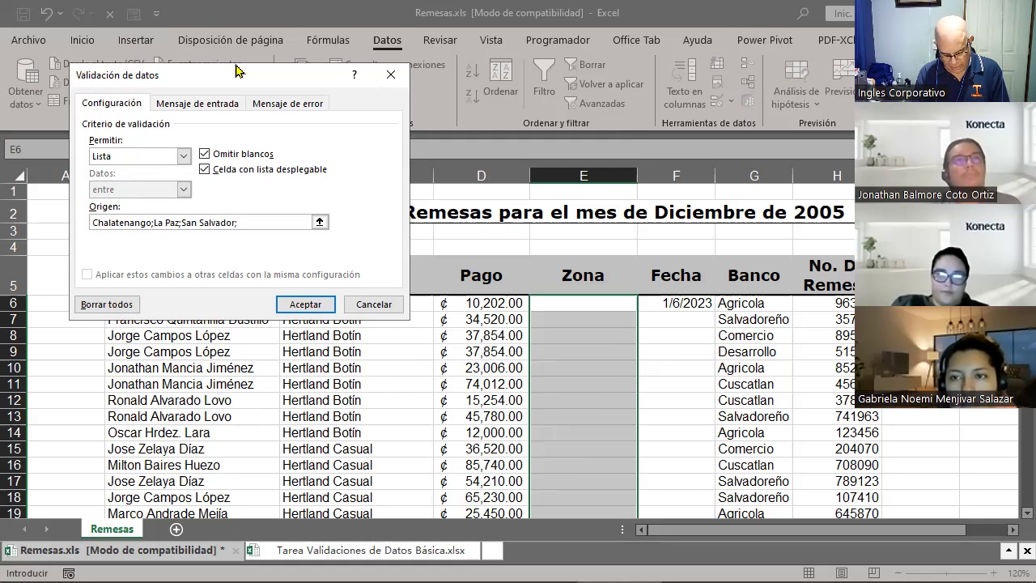
type("Sonsdo")
key("BackSpace")
key("BackSpace")
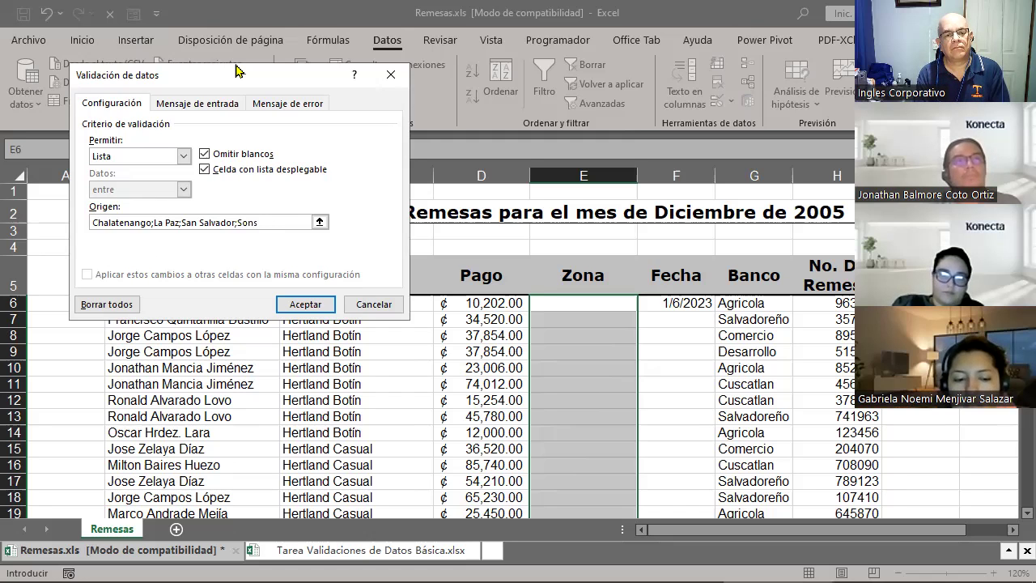
type("onate")
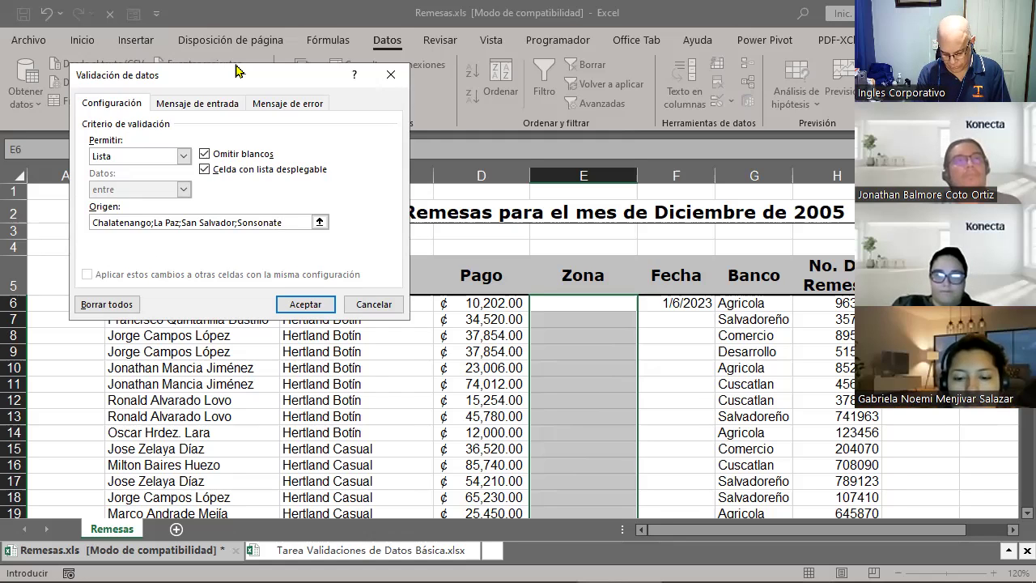
type(";")
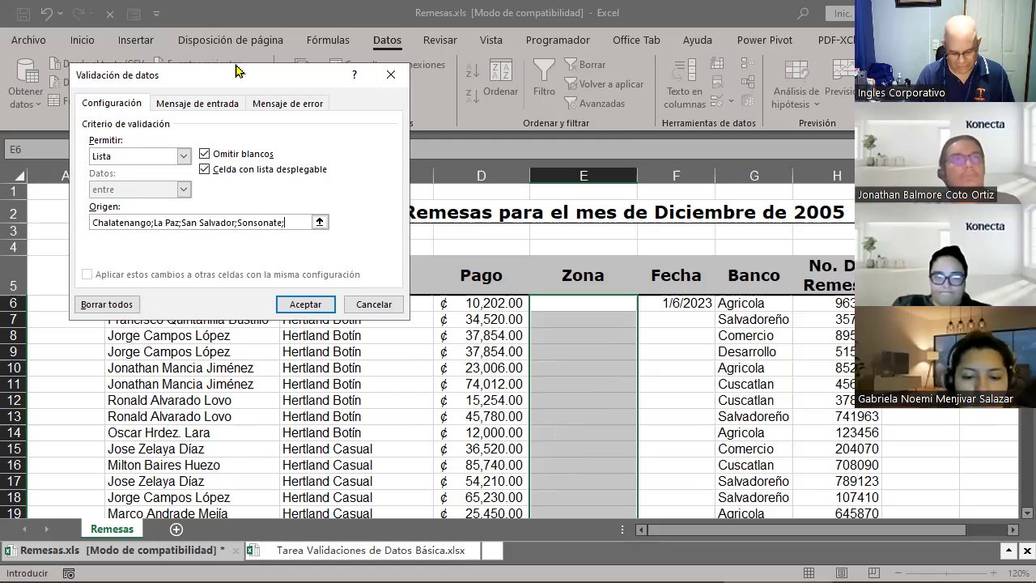
type("Ahua")
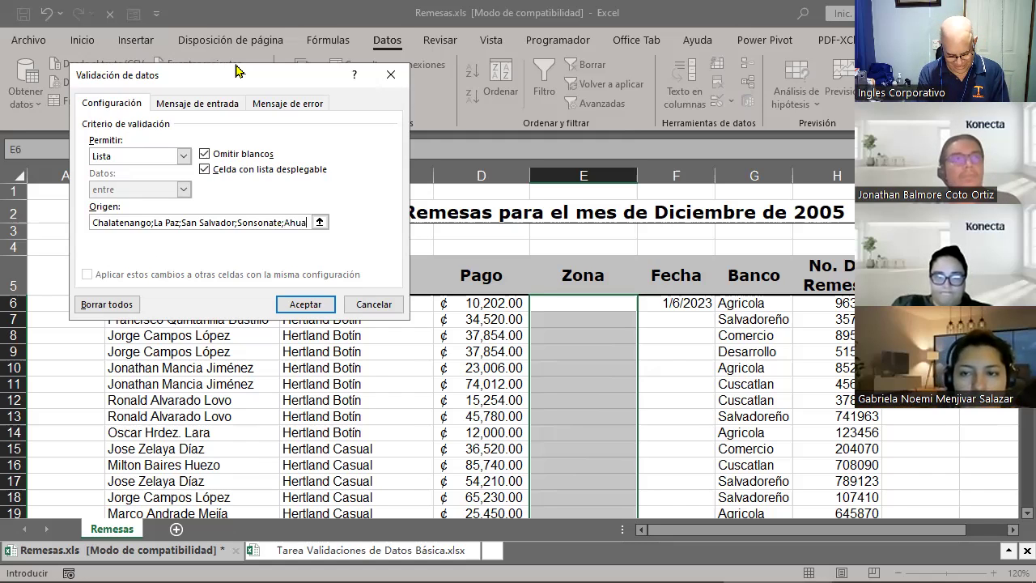
type("chap")
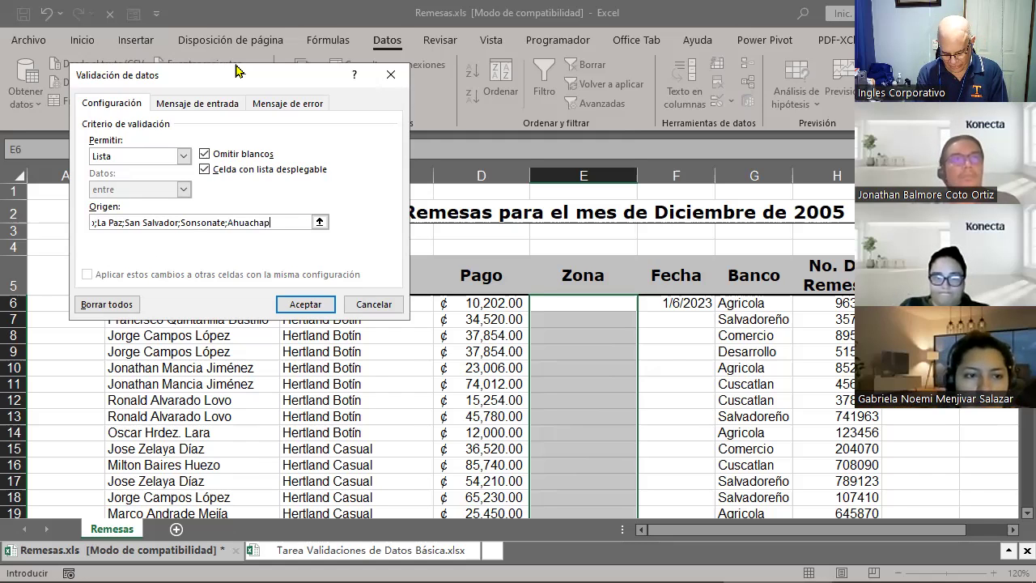
type("án")
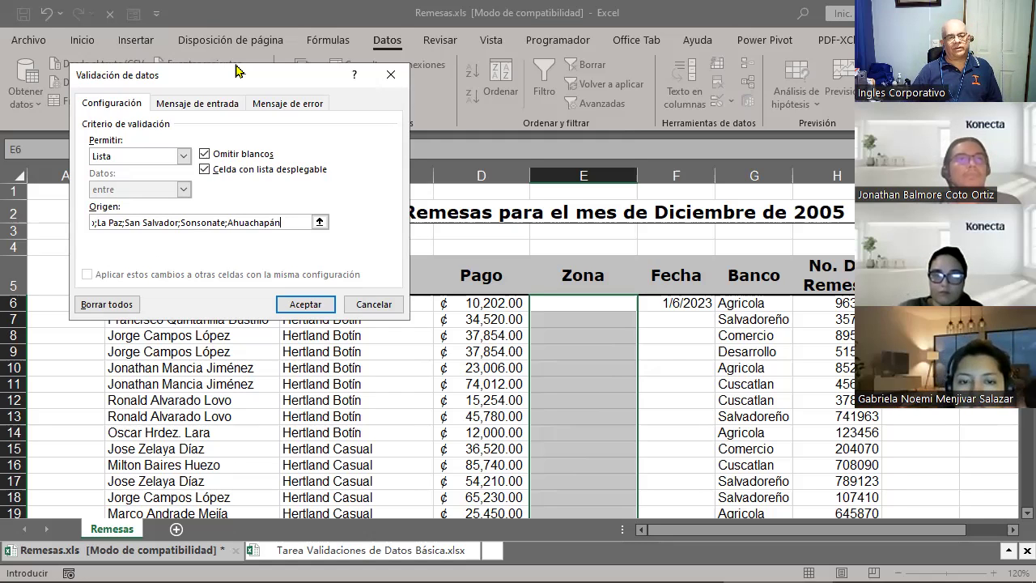
left_click(294, 305)
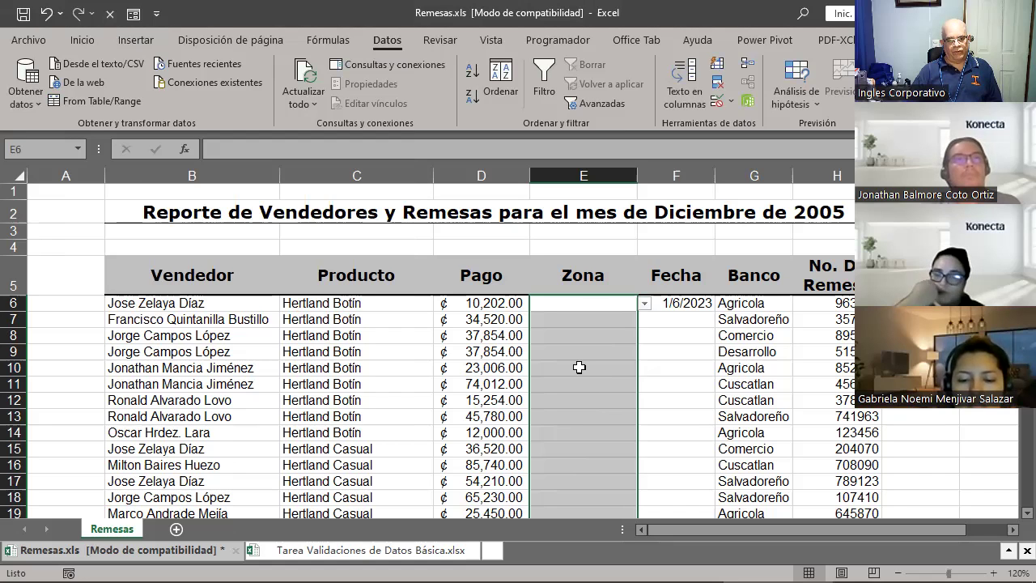
Test the Zona drop-down list by choosing La Paz in E10 and E17 and San Salvador in E13
key("Down")
key("Down")
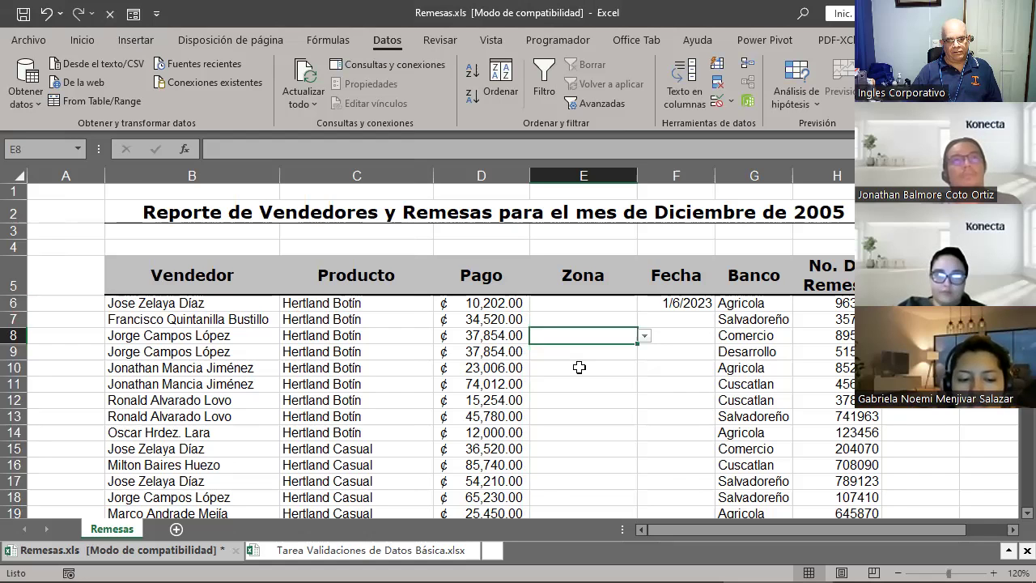
left_click(579, 368)
key("alt+Down")
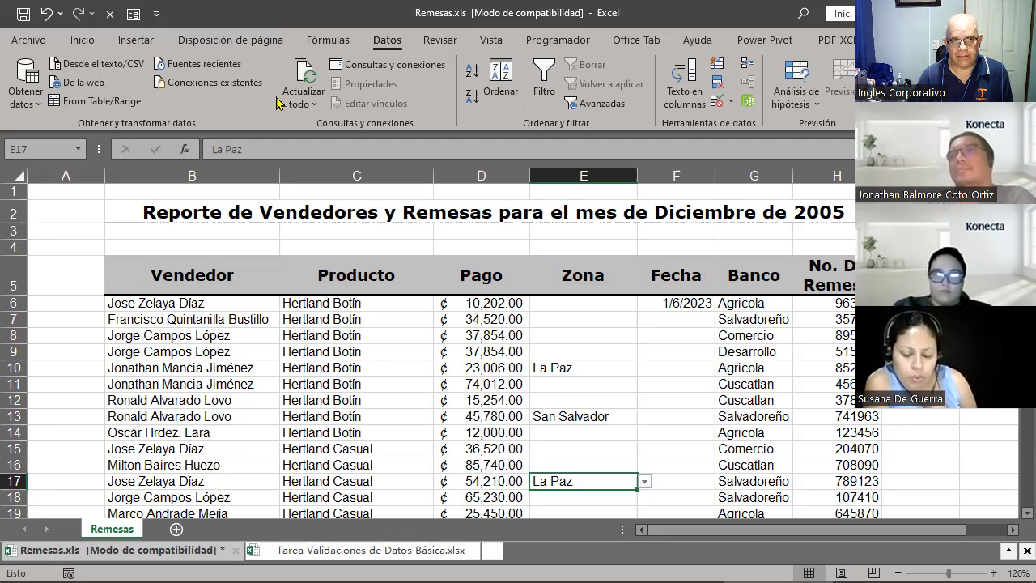
Review the criterion types available in the data validation settings of cell E17 and close the dialog without changes
key("alt+d")
key("v")
key("v")
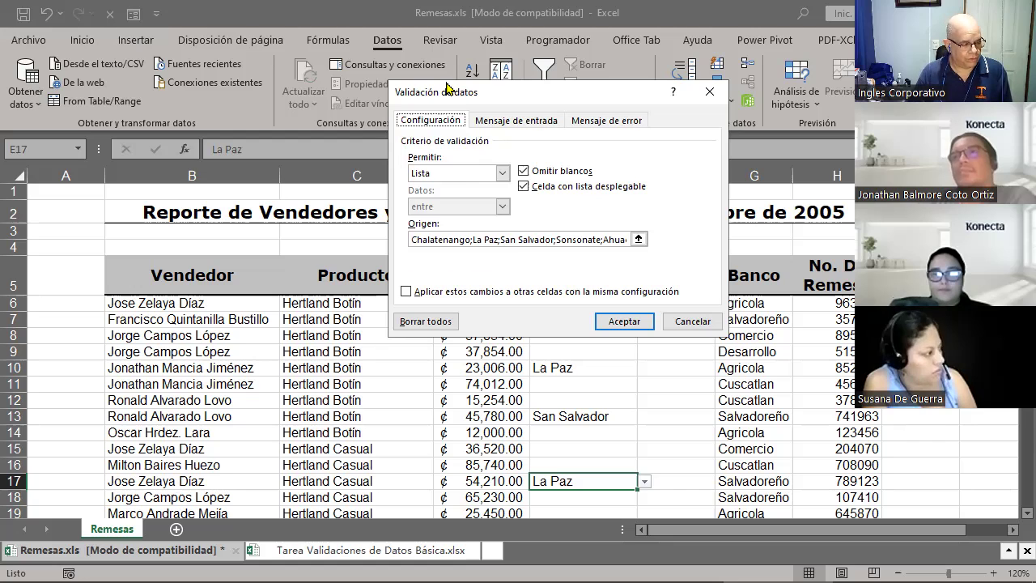
left_click(501, 172)
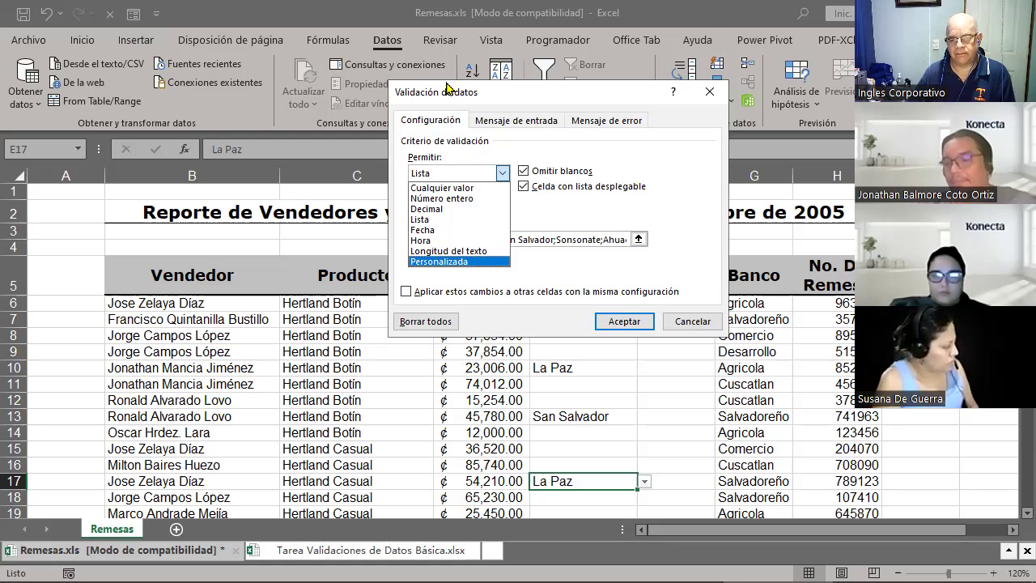
left_click(711, 95)
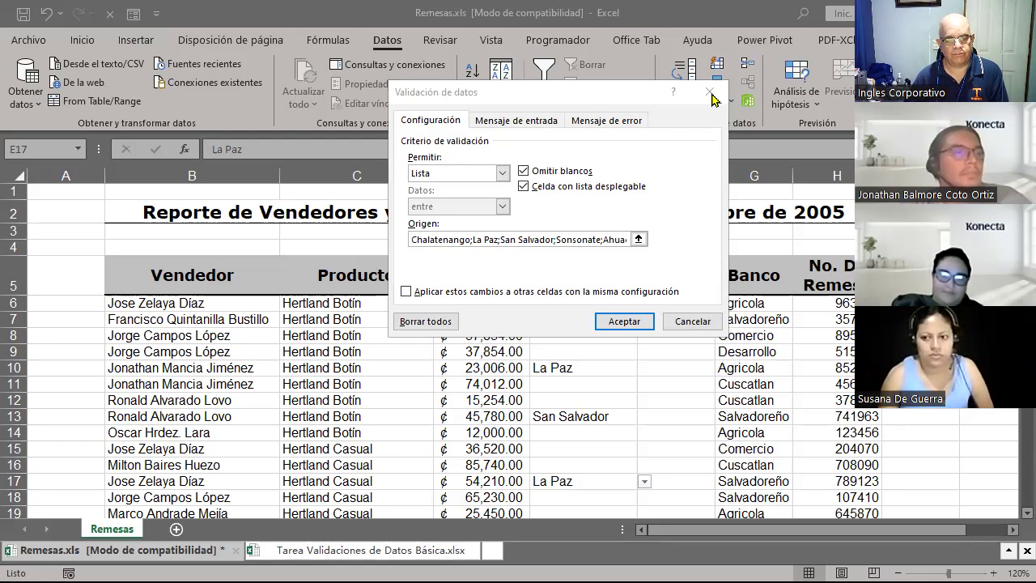
left_click(710, 94)
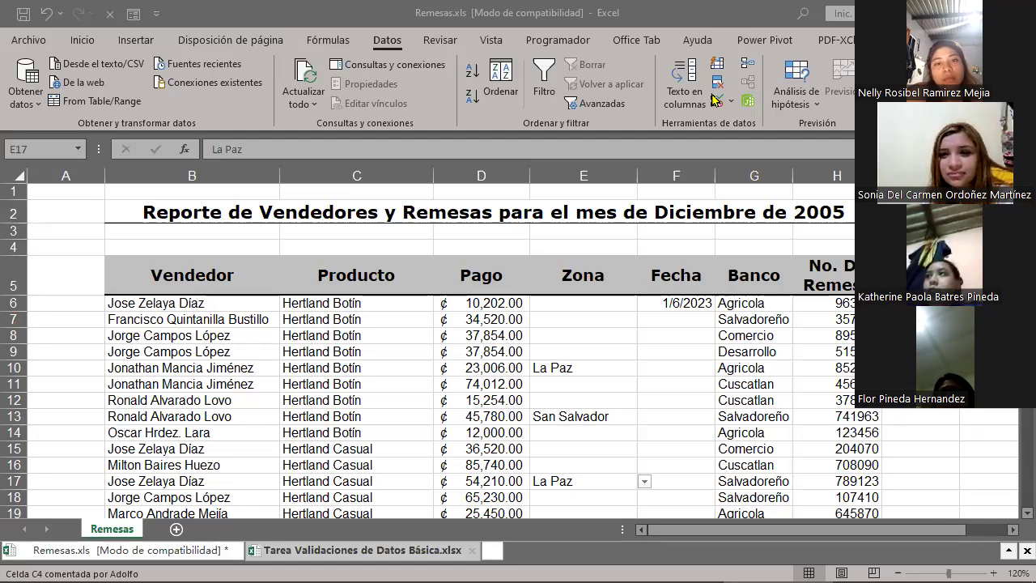
Switch to the workbook Tarea Validaciones de Datos Básica.xlsx and examine the validation requirement in the comment on the CODIGO heading
key("ctrl+Tab")
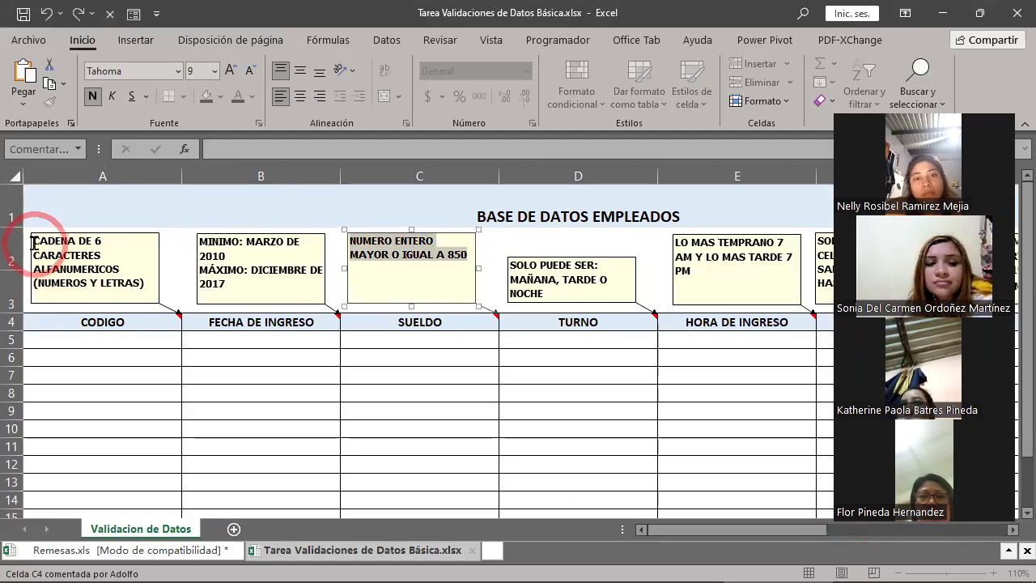
left_click(34, 242)
left_click_drag(48, 243, 118, 252)
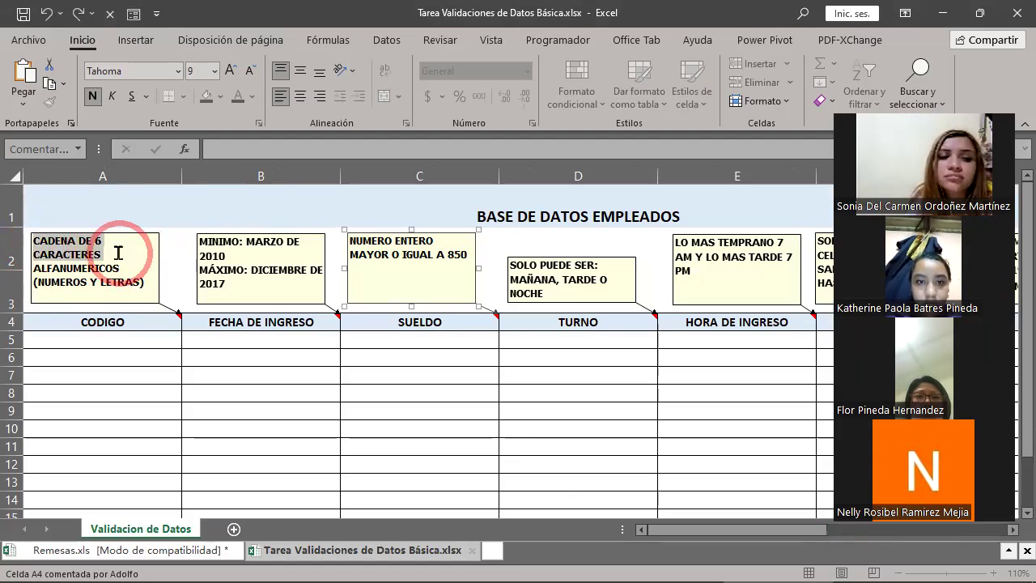
left_click_drag(32, 269, 124, 268)
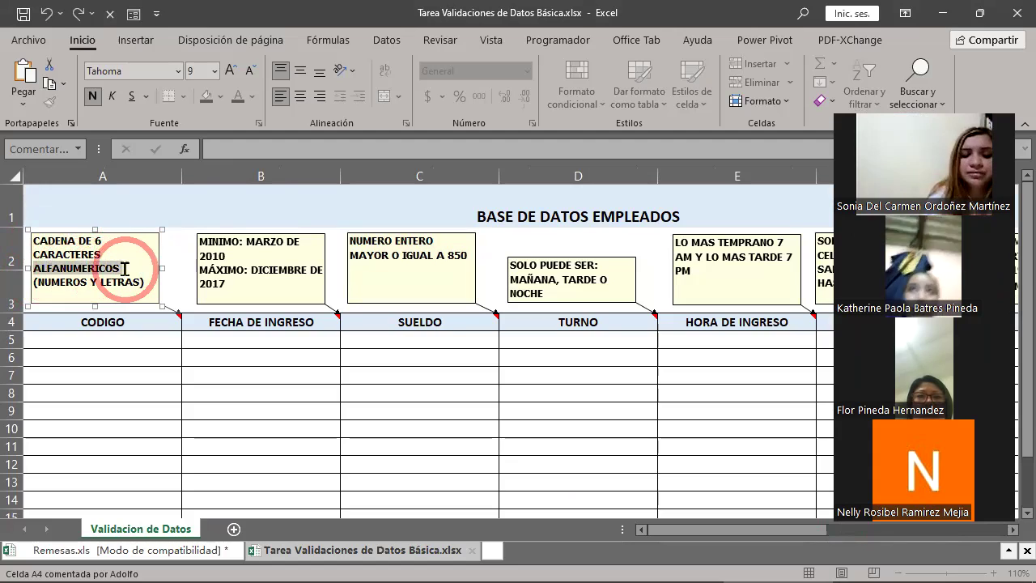
left_click_drag(33, 280, 76, 284)
left_click(146, 272)
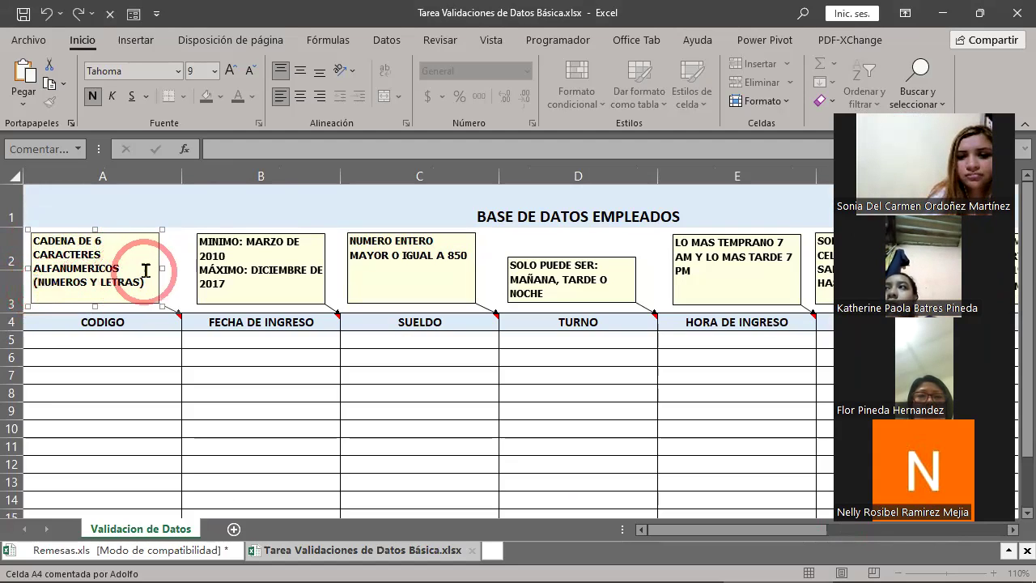
left_click_drag(148, 272, 147, 284)
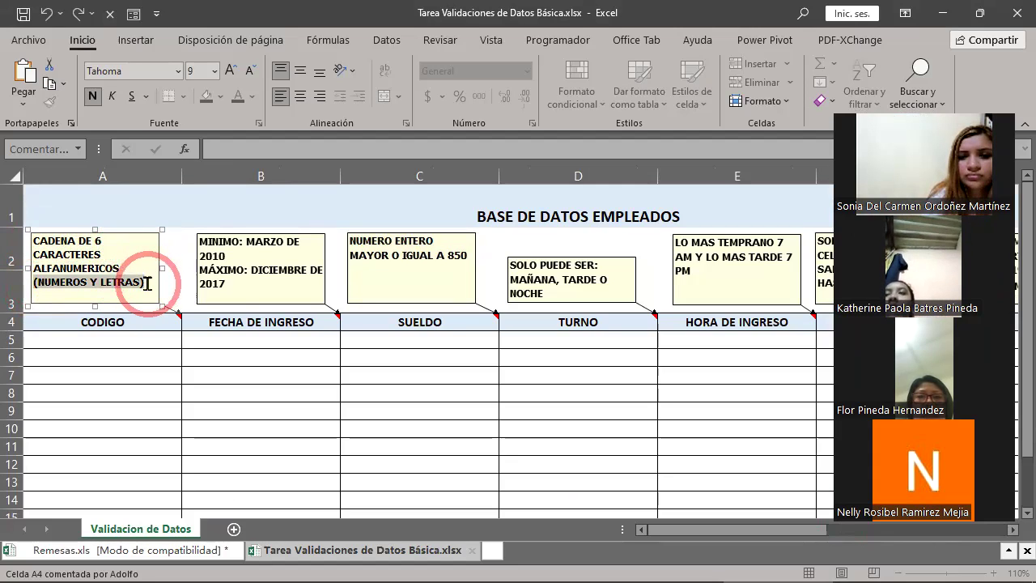
left_click(77, 261)
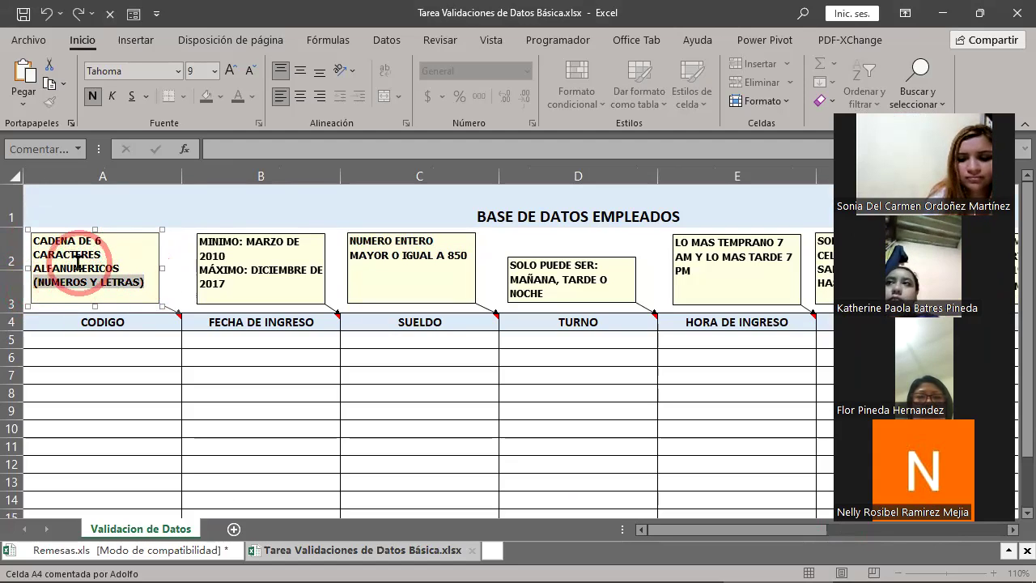
left_click(73, 288)
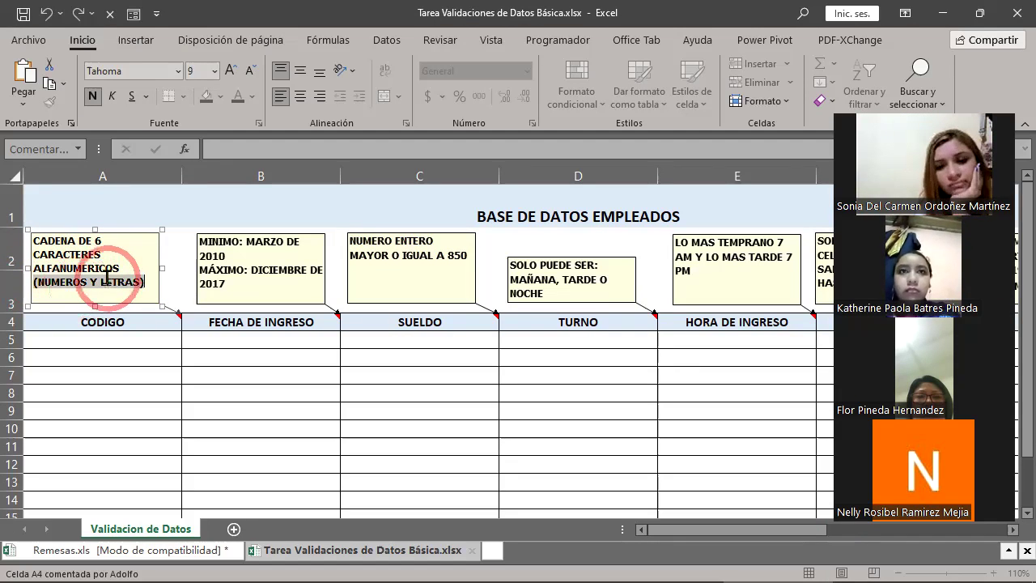
left_click(139, 283)
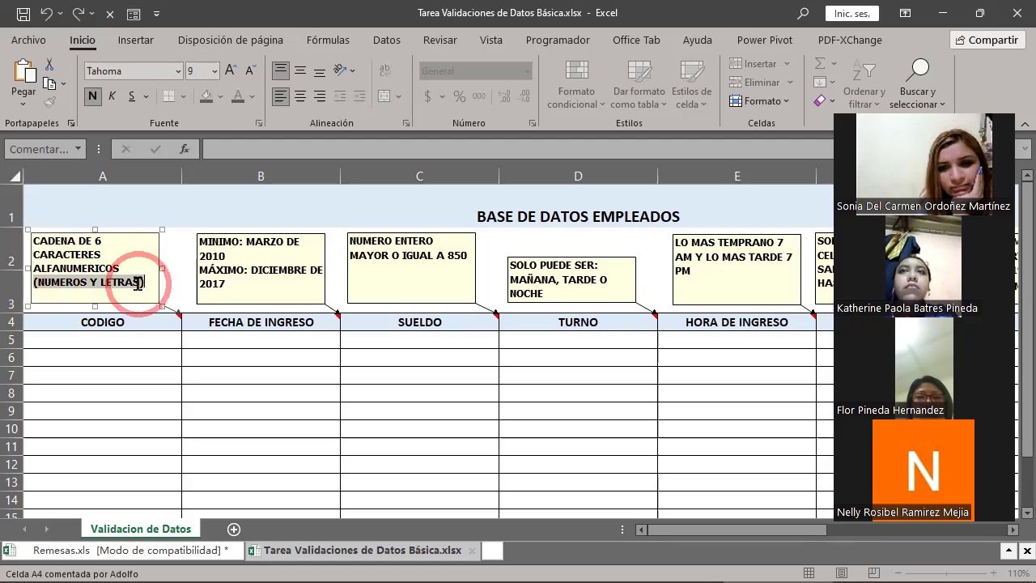
Read the validation requirements in the comments on the FECHA DE INGRESO and SUELDO headings, highlighting their text
left_click(200, 243)
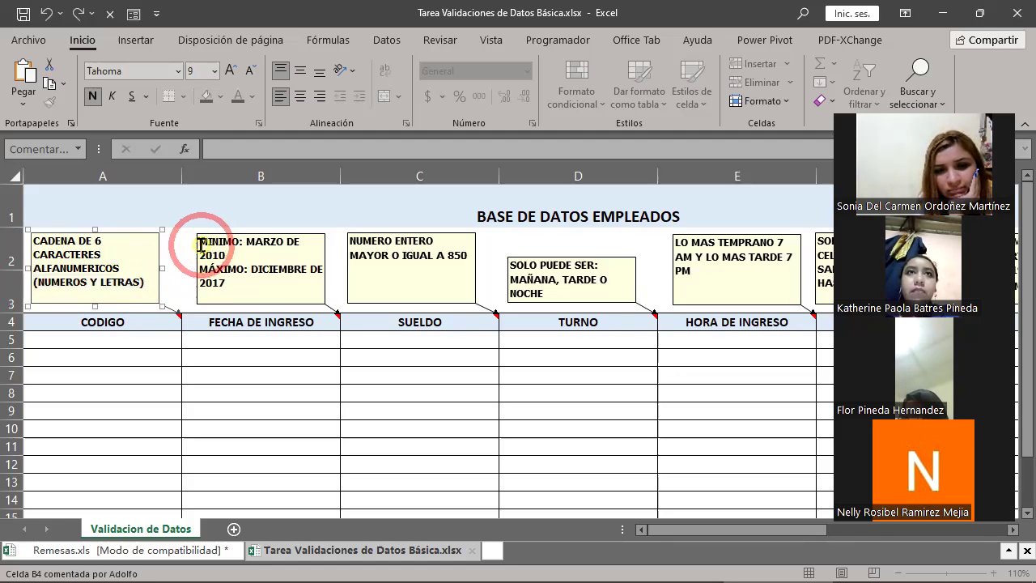
left_click_drag(200, 243, 228, 255)
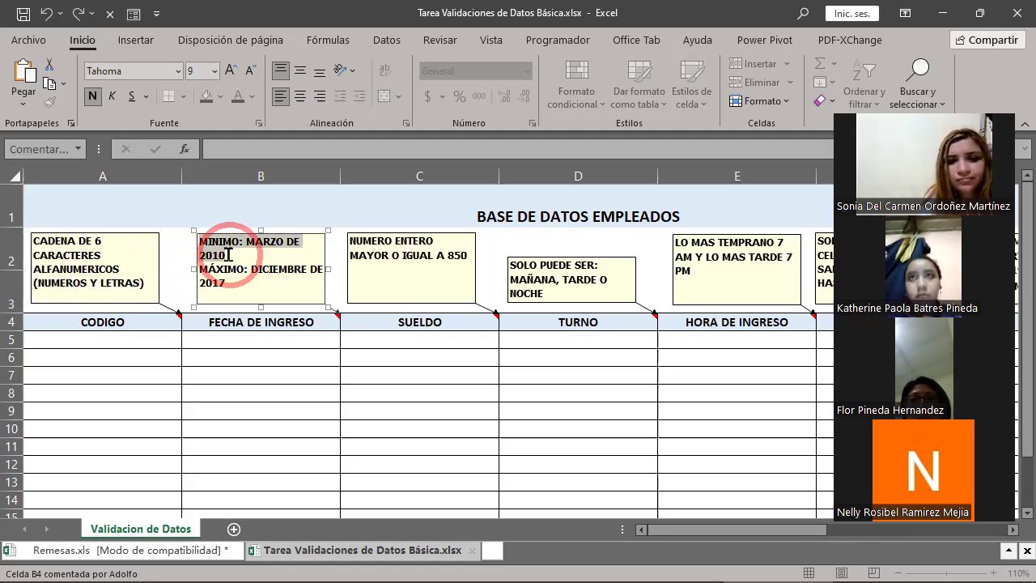
left_click_drag(203, 272, 270, 280)
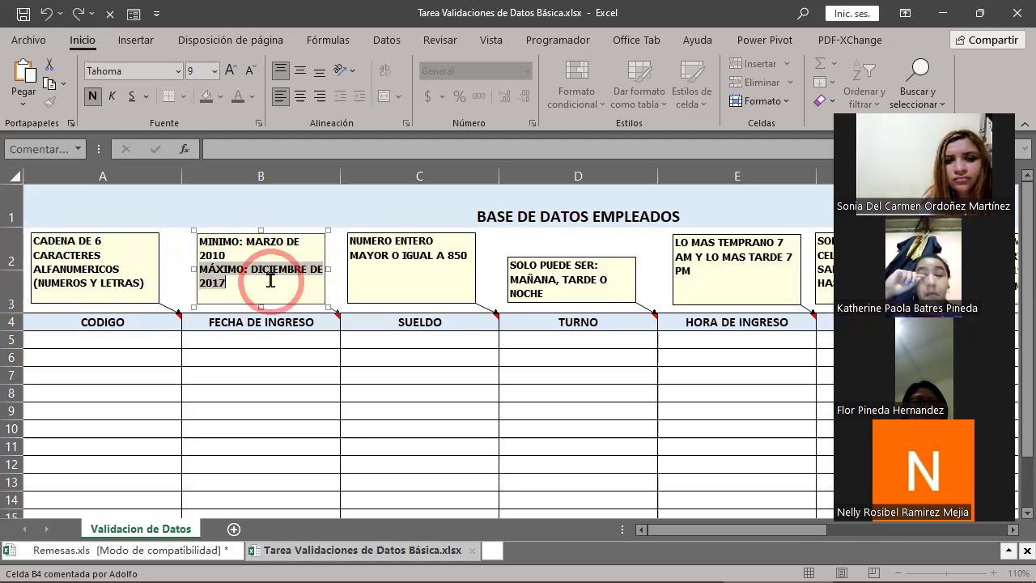
left_click_drag(352, 241, 466, 255)
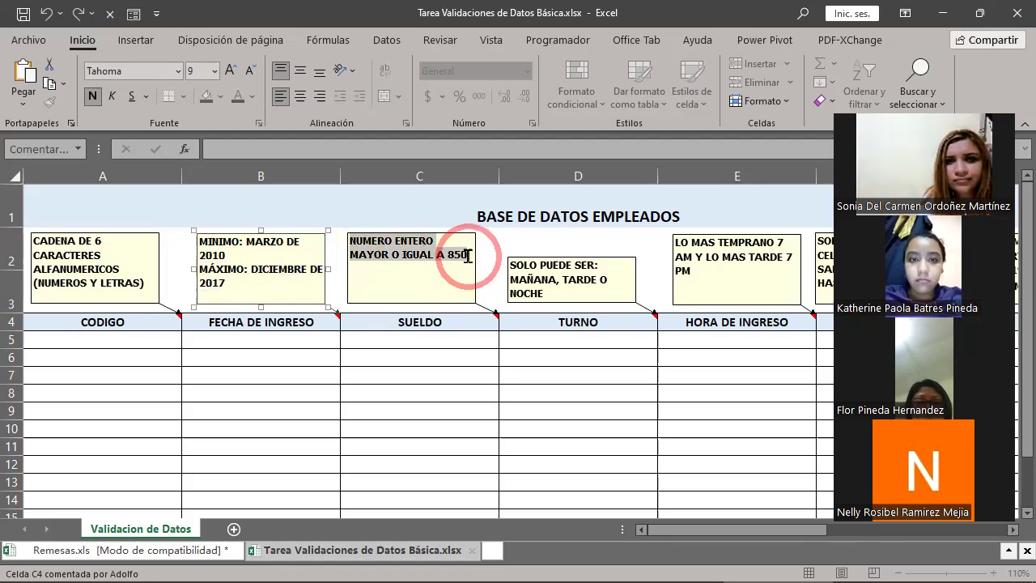
left_click_drag(467, 257, 467, 256)
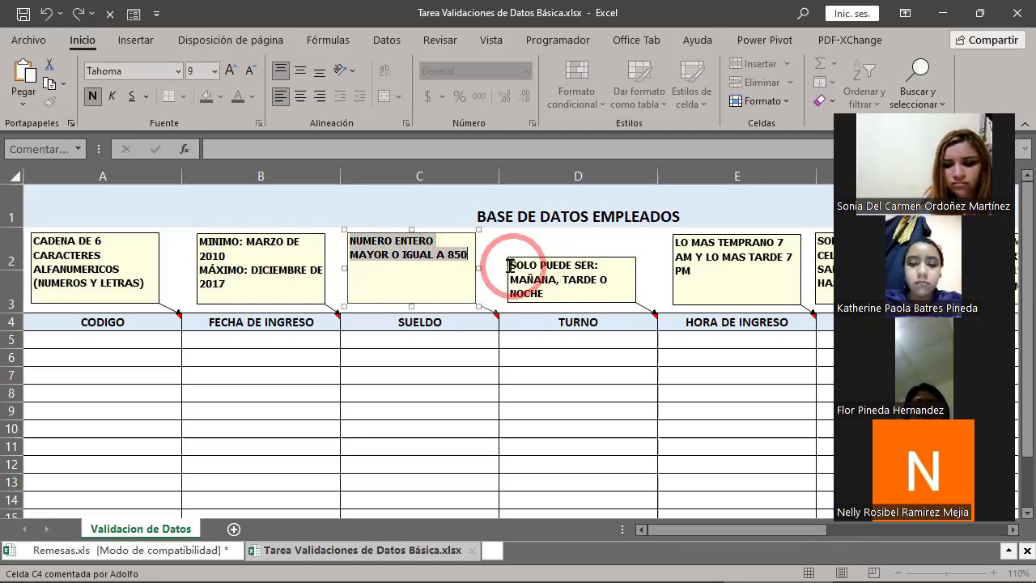
Read the validation requirements in the comments on the TURNO and HORA DE INGRESO headings, highlighting their text
left_click(527, 268)
left_click_drag(526, 268, 558, 299)
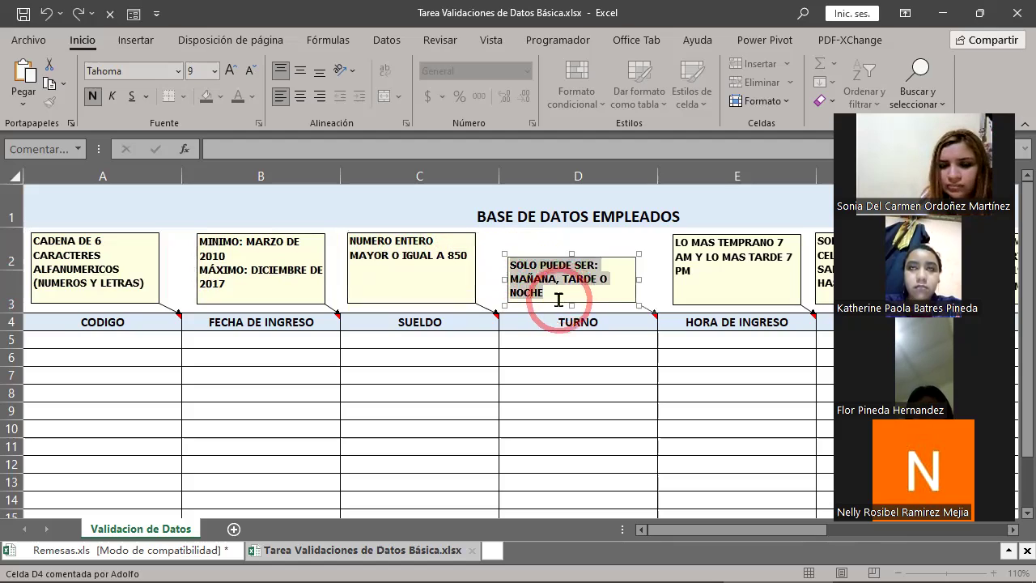
left_click_drag(700, 530, 772, 538)
left_click(401, 253)
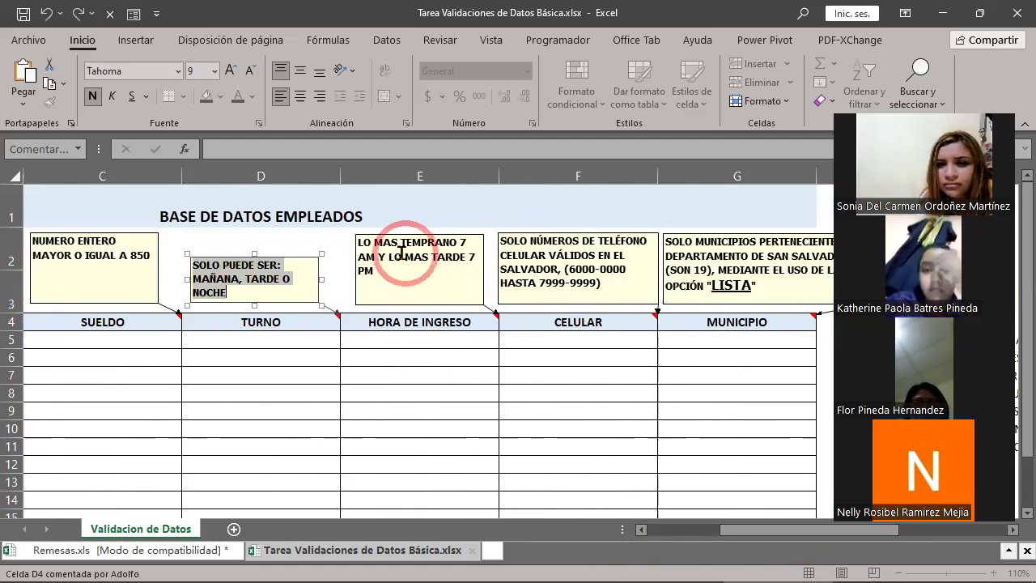
left_click(359, 243)
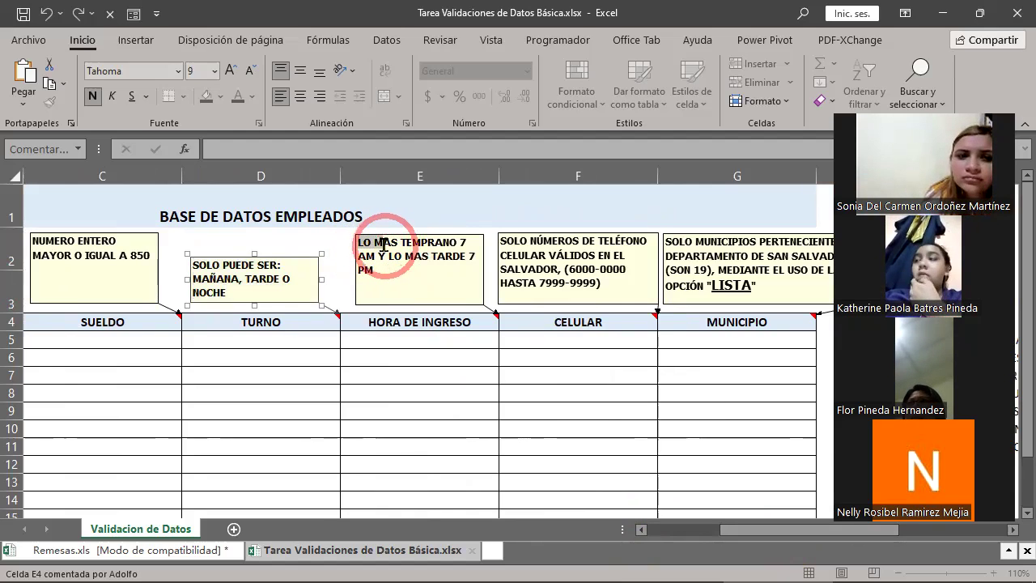
left_click_drag(383, 244, 381, 271)
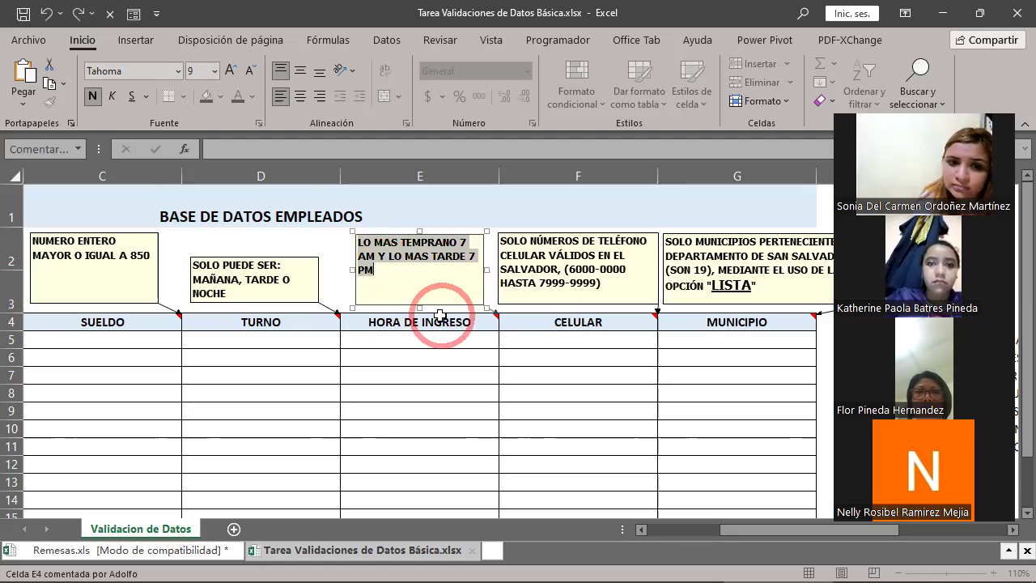
Examine the comment on the CELULAR heading, highlighting the lower and upper limits of the allowed phone numbers and the hyphen
left_click(501, 241)
left_click_drag(501, 241, 615, 276)
left_click(597, 282)
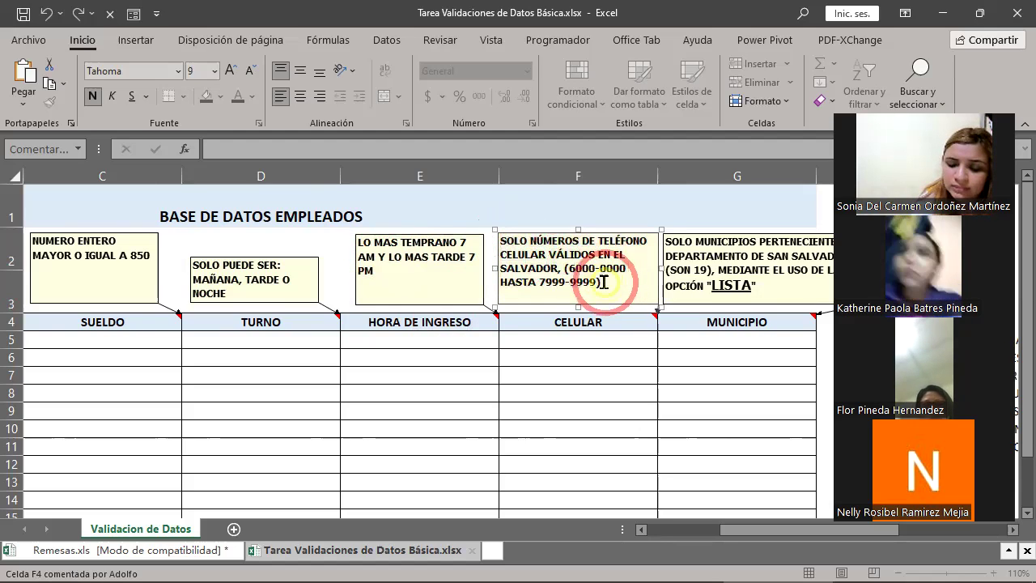
left_click(588, 264)
left_click(594, 264)
double_click(594, 264)
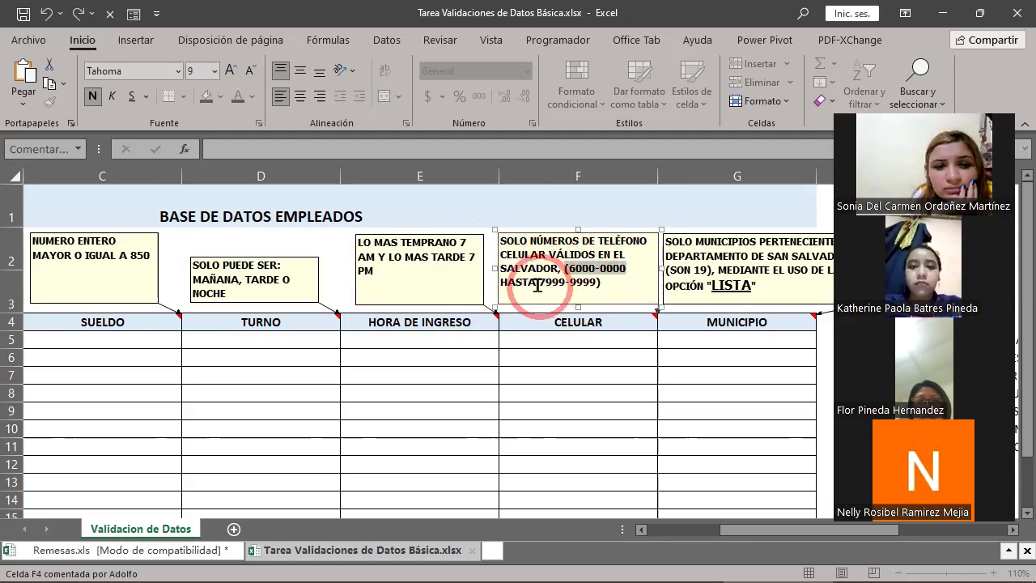
left_click_drag(540, 283, 594, 281)
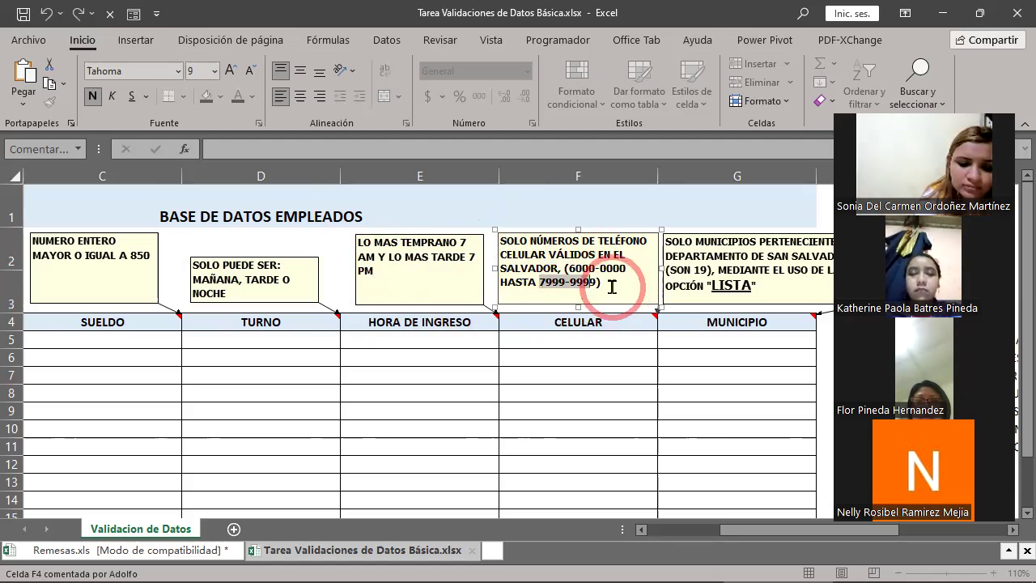
left_click(603, 275)
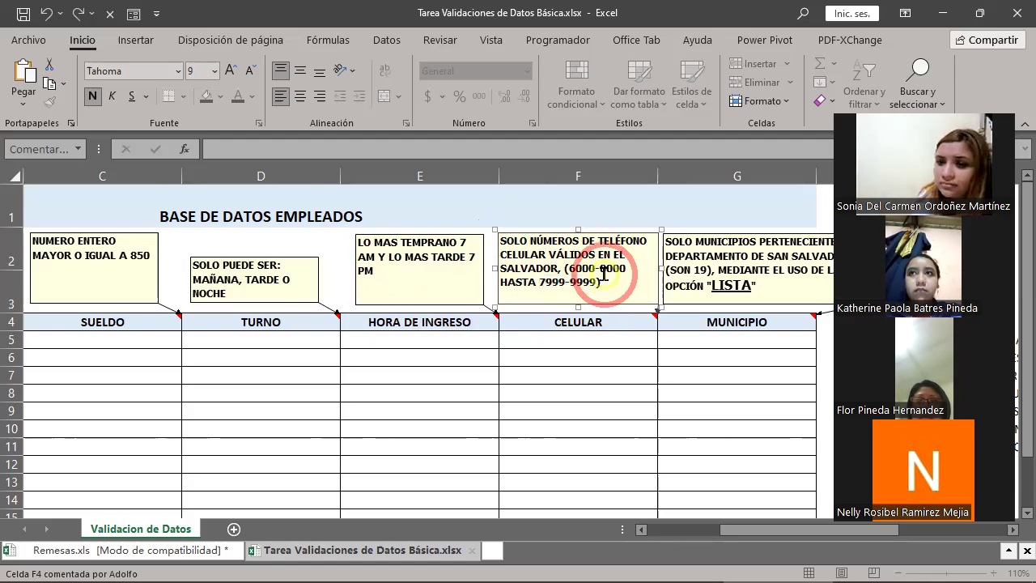
left_click_drag(593, 277, 602, 276)
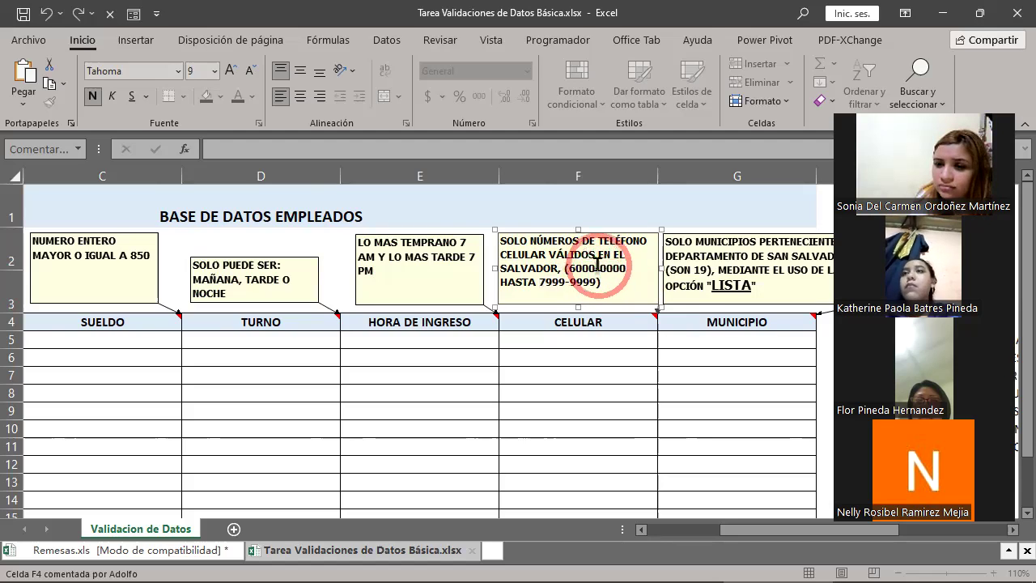
left_click(596, 268)
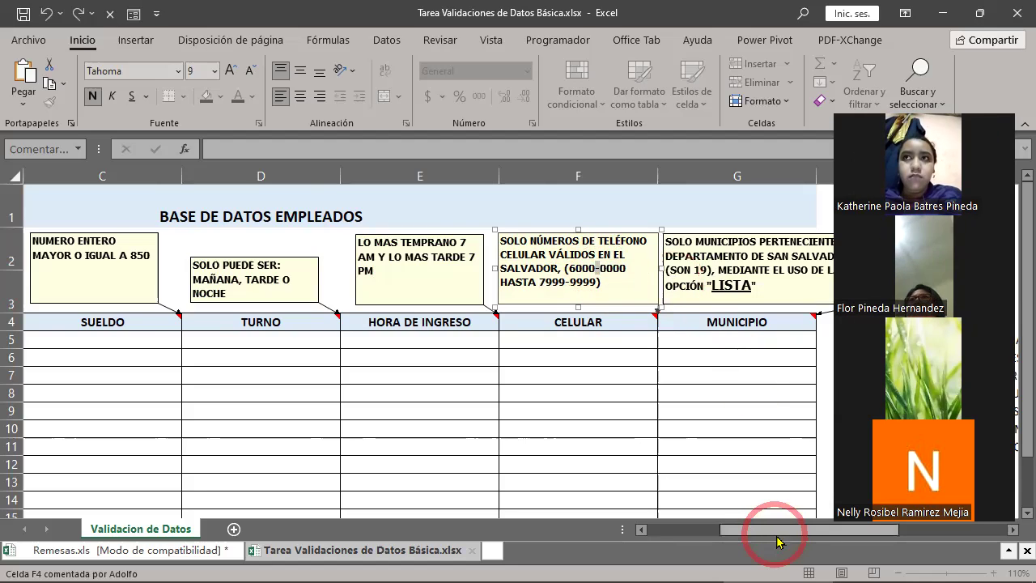
Read the comment on the MUNICIPIO heading, highlighting the instruction about the list option, and return to the first columns
left_click_drag(775, 534, 800, 531)
left_click(510, 218)
left_click(496, 237)
left_click(509, 239)
left_click_drag(507, 241, 610, 285)
left_click(562, 268)
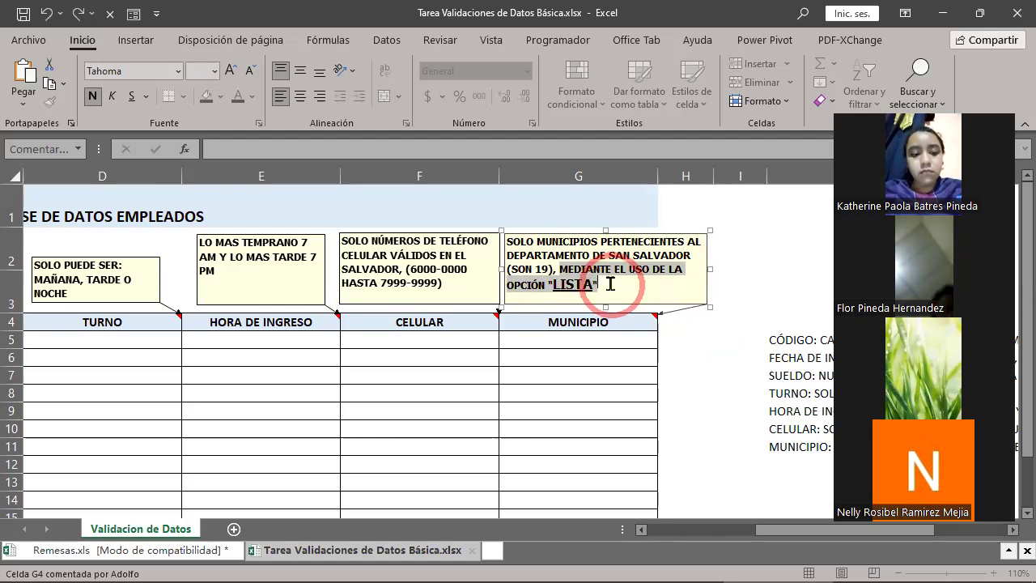
left_click_drag(801, 534, 685, 527)
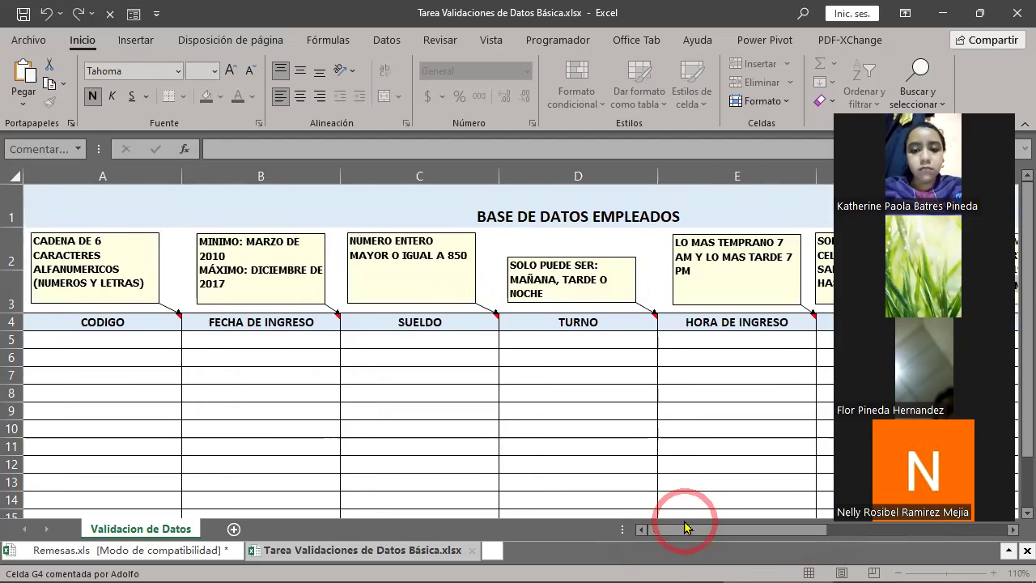